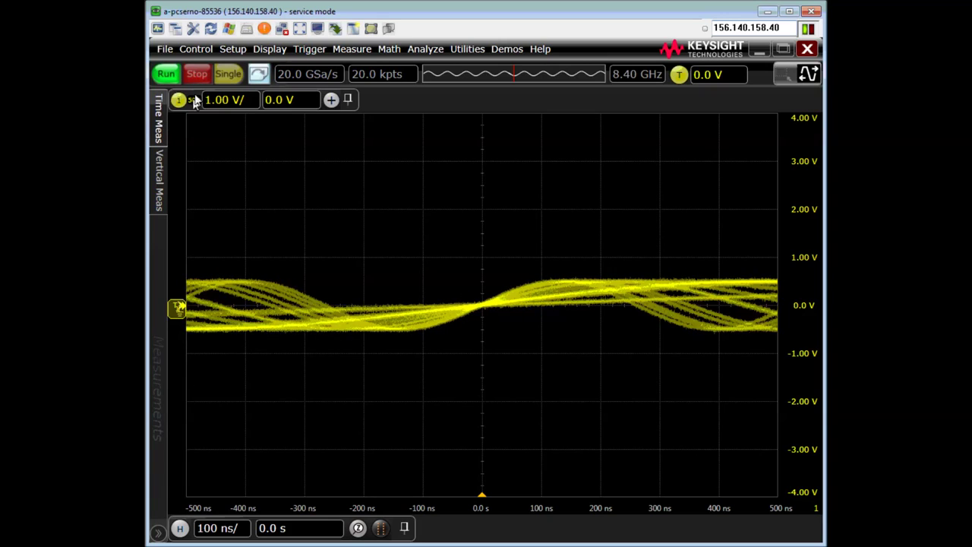
- Reset the scope to its default setup, then autoscale the signals
left_click(194, 47)
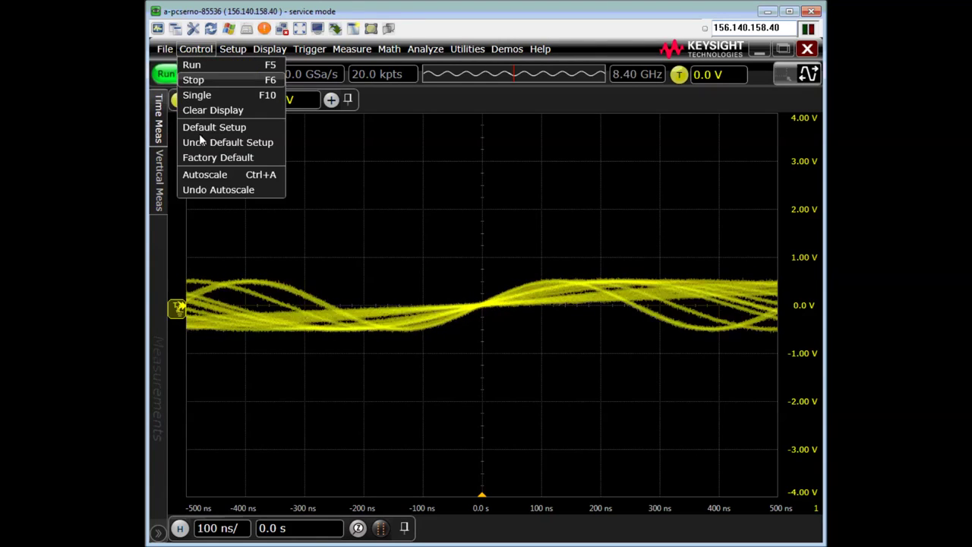
left_click(213, 128)
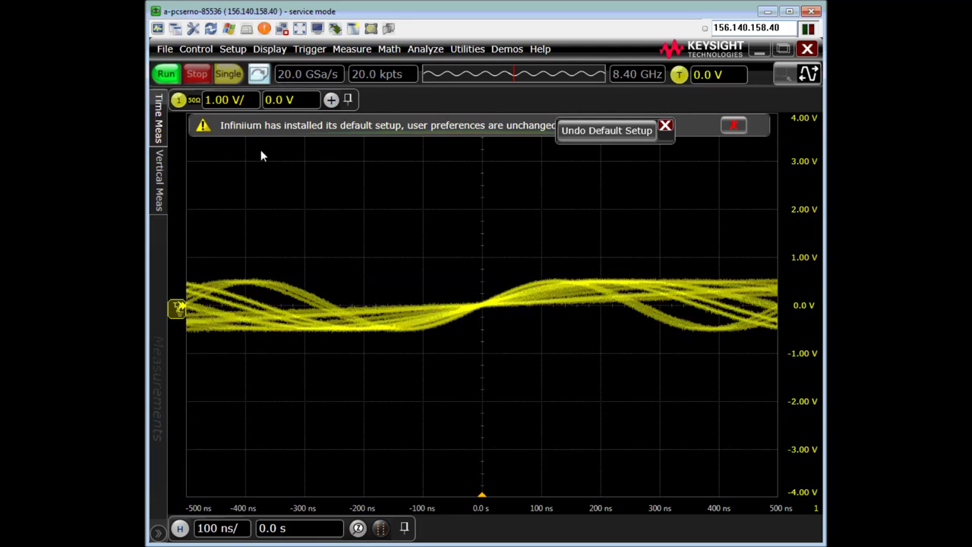
left_click(206, 48)
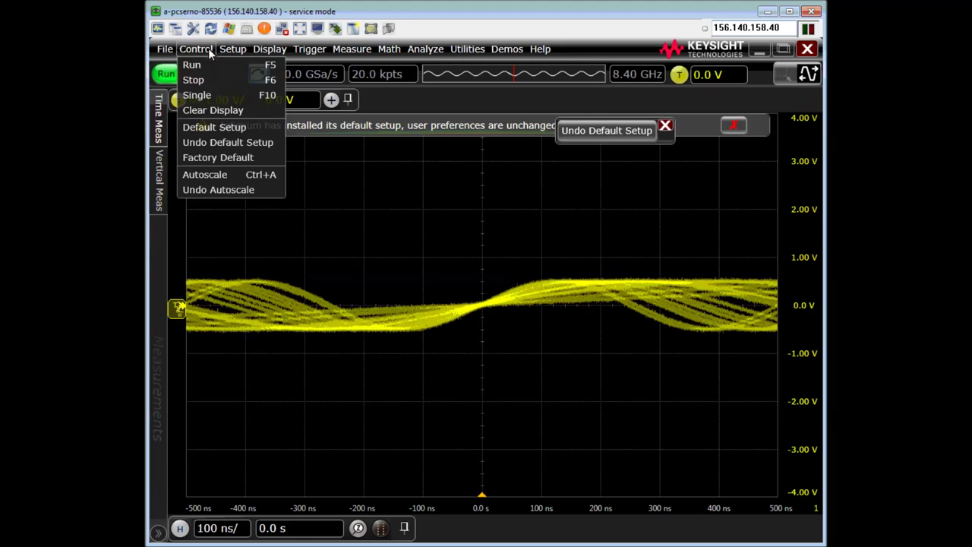
left_click(220, 174)
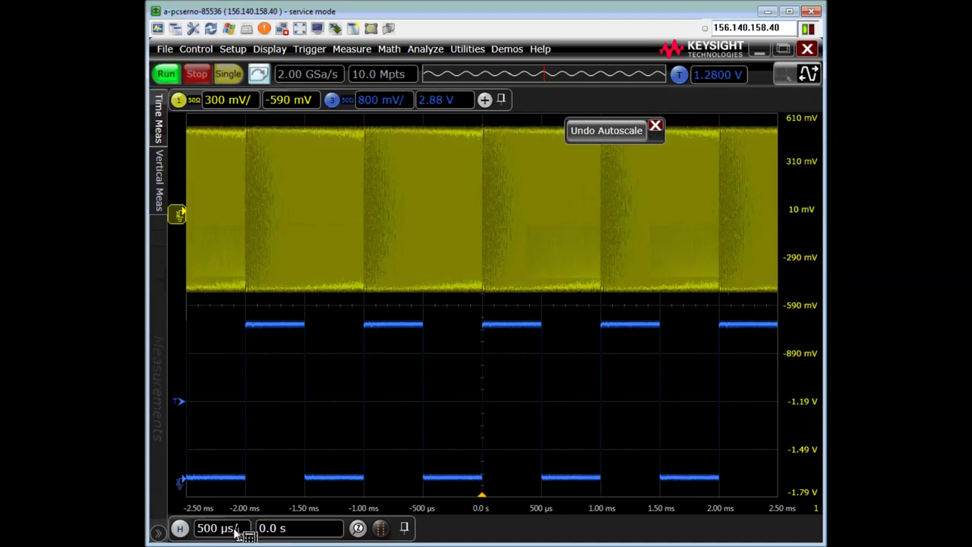
- Set the horizontal timebase to 1.00 µs/div
scroll(228, 528, "down", 1)
scroll(235, 534, "down", 7)
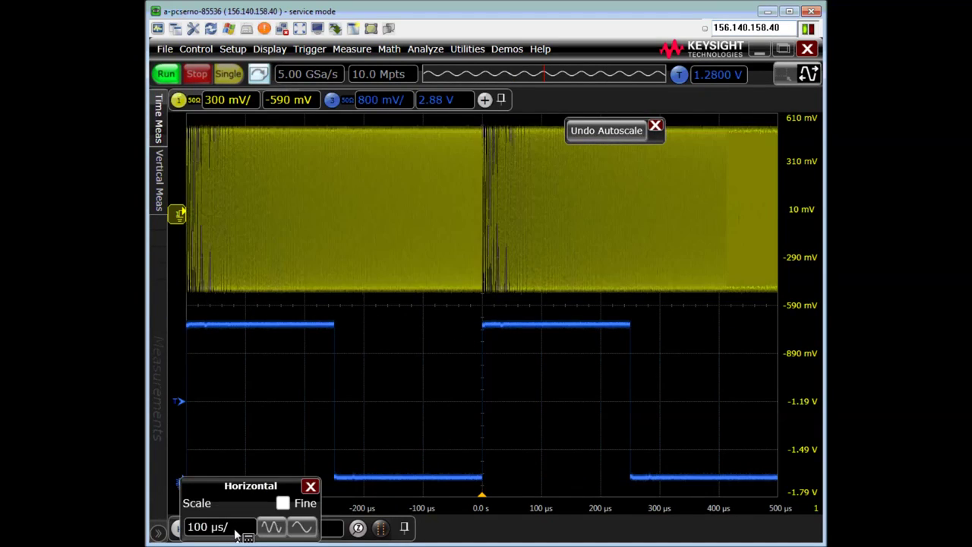
left_click(563, 161)
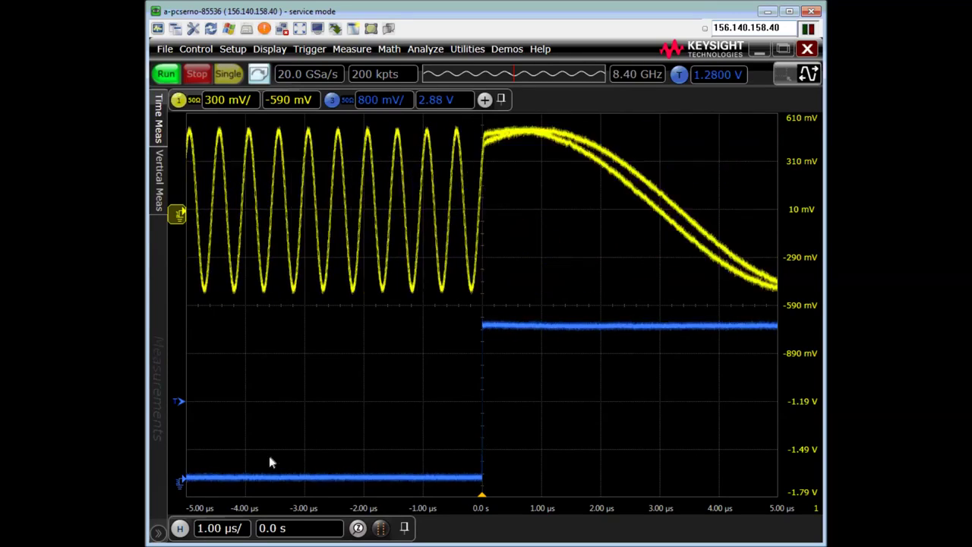
- Hide channel 3 so only channel 1's trace is displayed
left_click(486, 99)
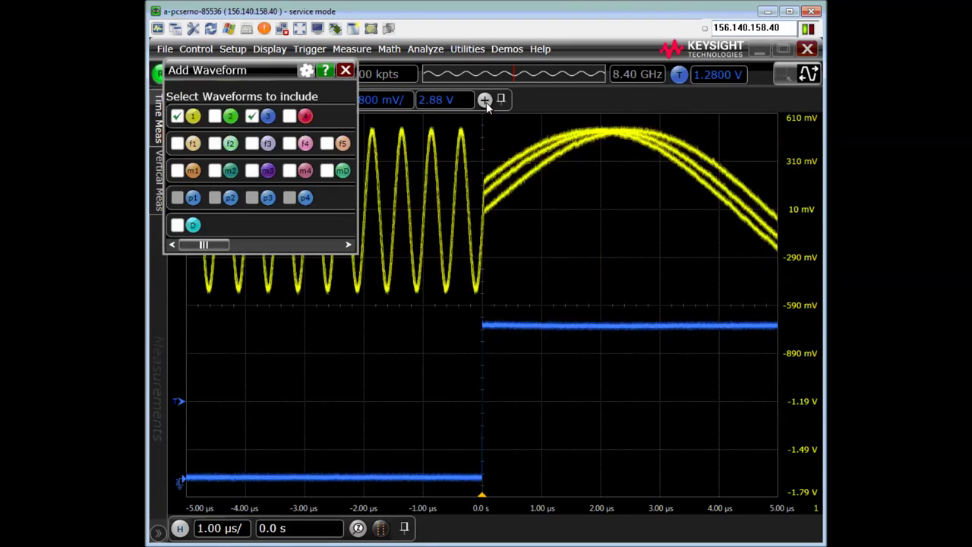
left_click(252, 116)
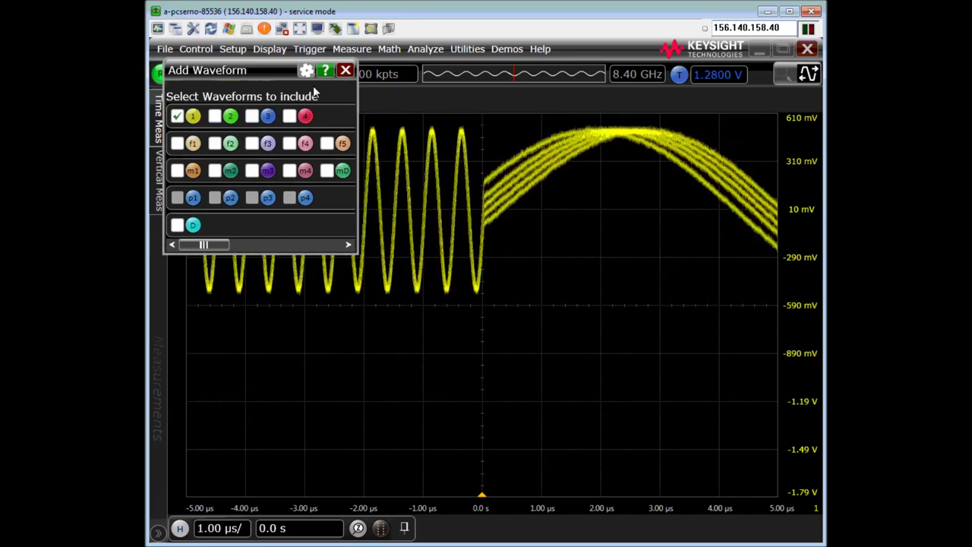
left_click(345, 70)
- Reset channel 1's vertical offset to 0.0 V
mouse_move(349, 154)
left_mouse_down()
mouse_move(341, 151)
mouse_move(332, 178)
mouse_move(327, 282)
mouse_move(314, 223)
left_mouse_up()
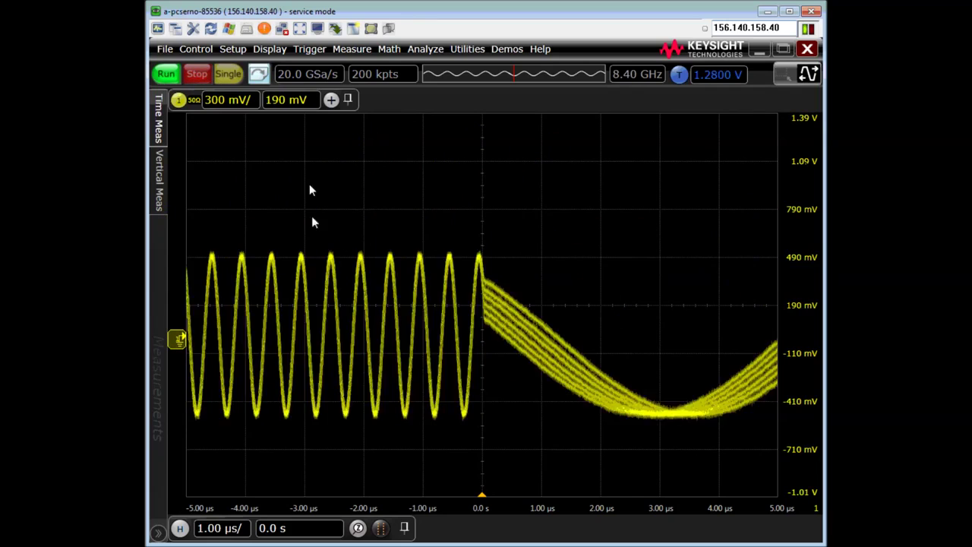
left_click(302, 103)
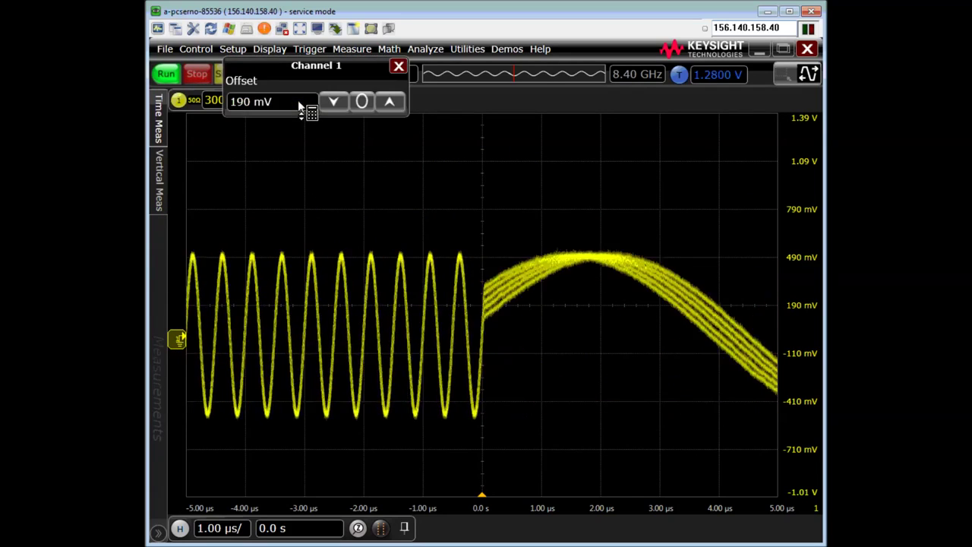
left_click(362, 101)
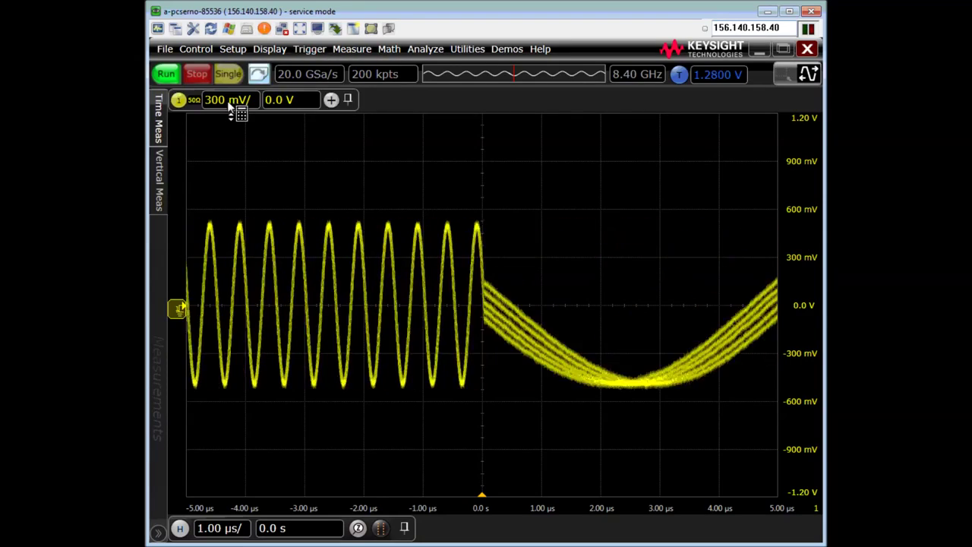
- Enable fine scale steps and set channel 1 to 160 mV/div
left_click(231, 105)
scroll(234, 104, "down", 1)
left_click(303, 83)
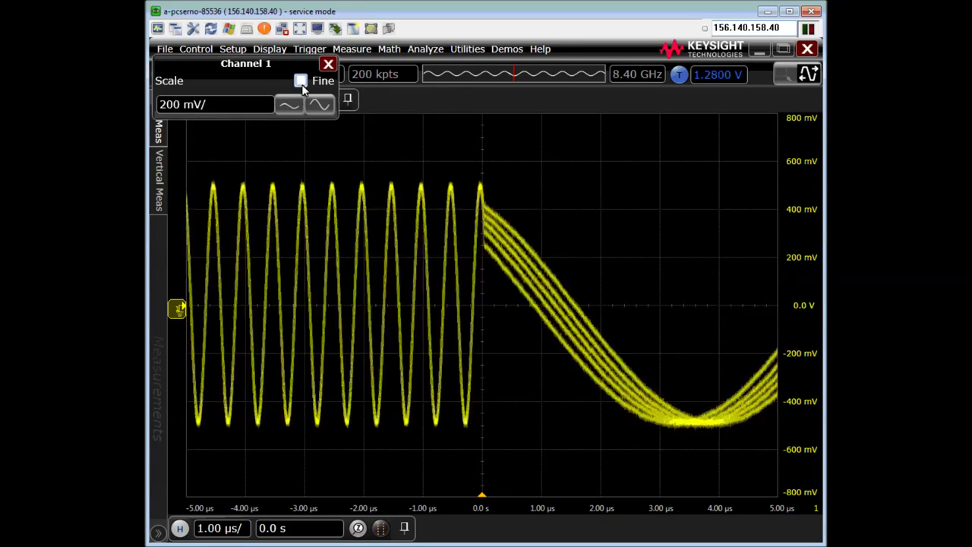
scroll(268, 113, "down", 4)
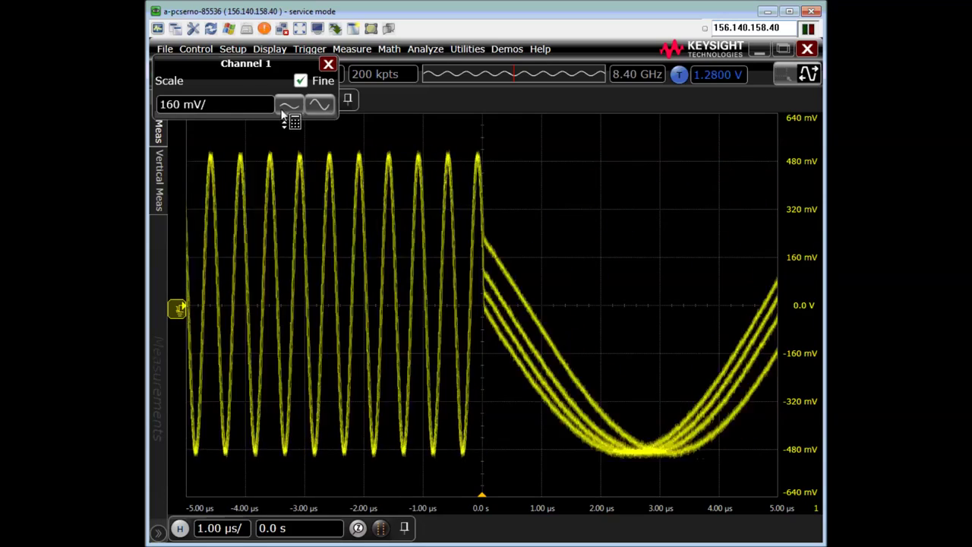
left_click(423, 133)
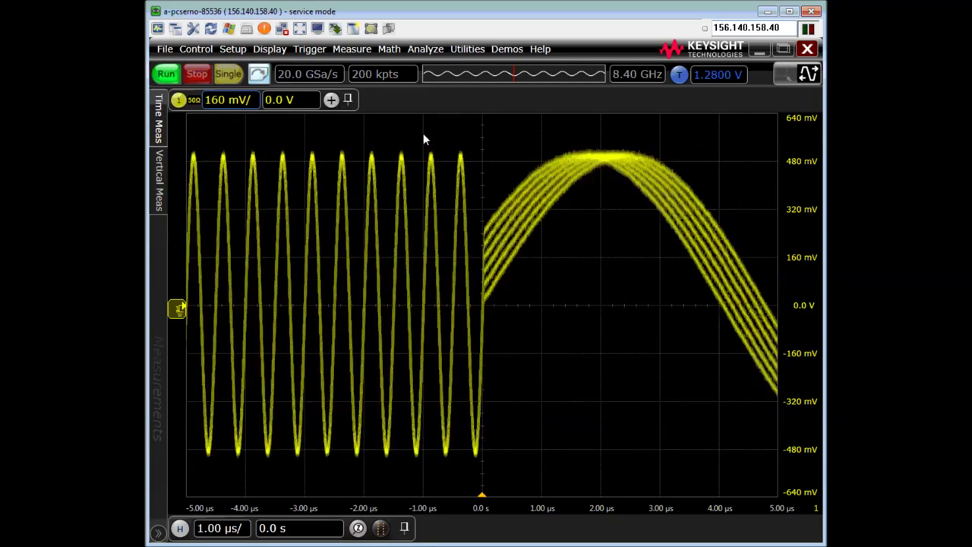
- In channel 1's settings, set the Analog BW Limit to 20 MHz
left_click(178, 100)
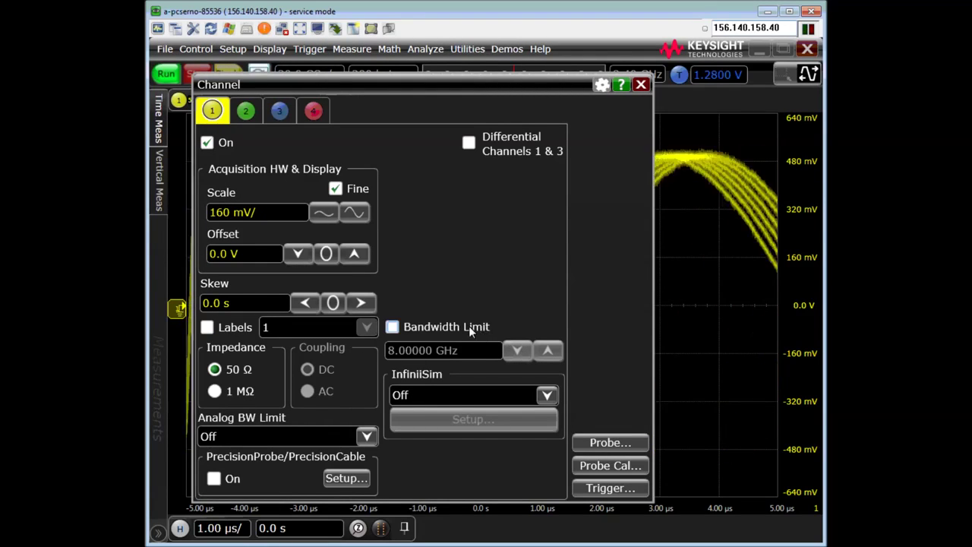
left_click(367, 437)
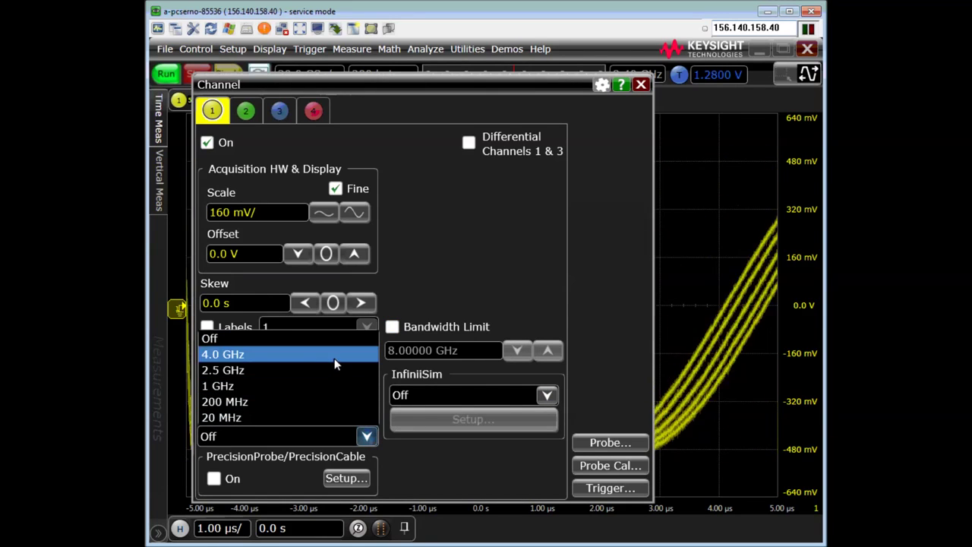
left_click(334, 417)
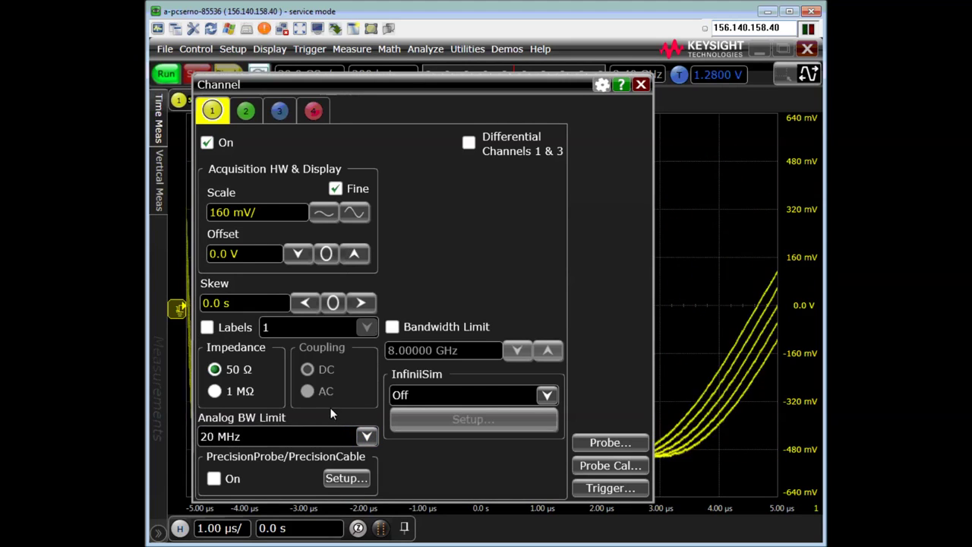
left_click(641, 85)
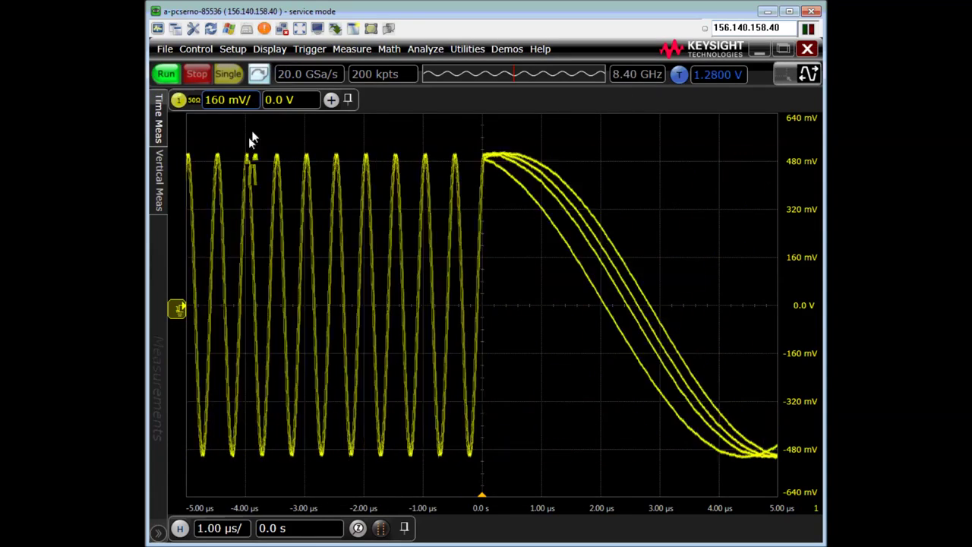
- Raise the horizontal scale from 1.00 µs/div to 500 µs/div
scroll(224, 530, "up", 1)
left_click(224, 530)
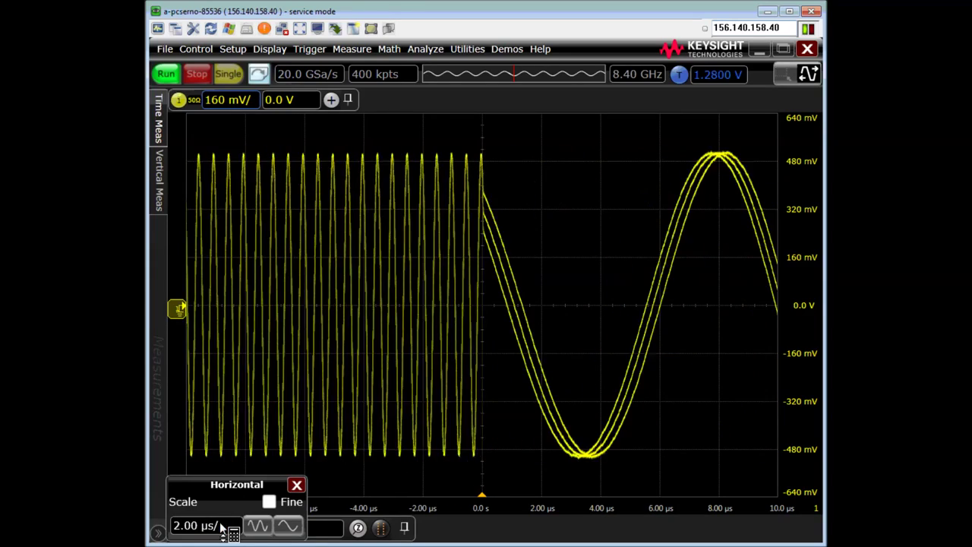
scroll(224, 529, "up", 3)
scroll(224, 529, "up", 4)
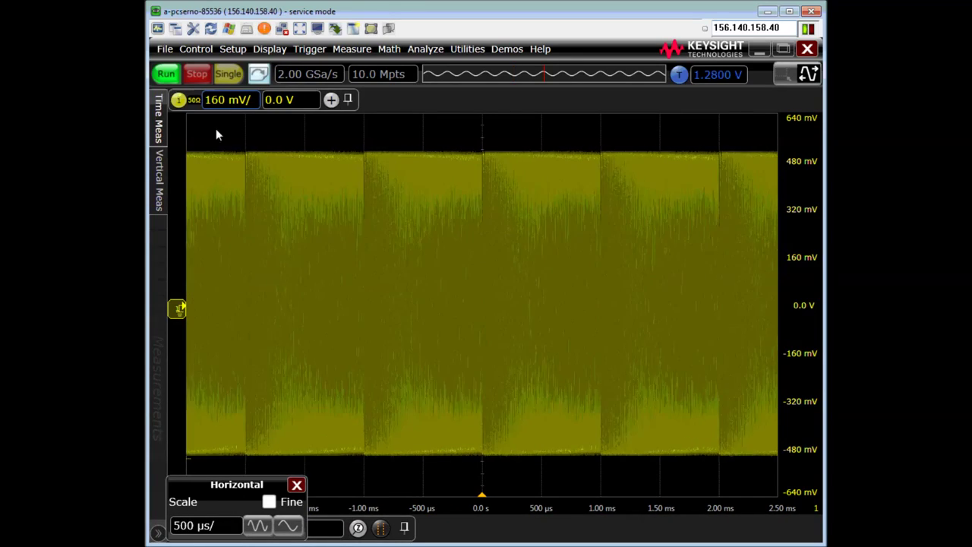
left_click(230, 76)
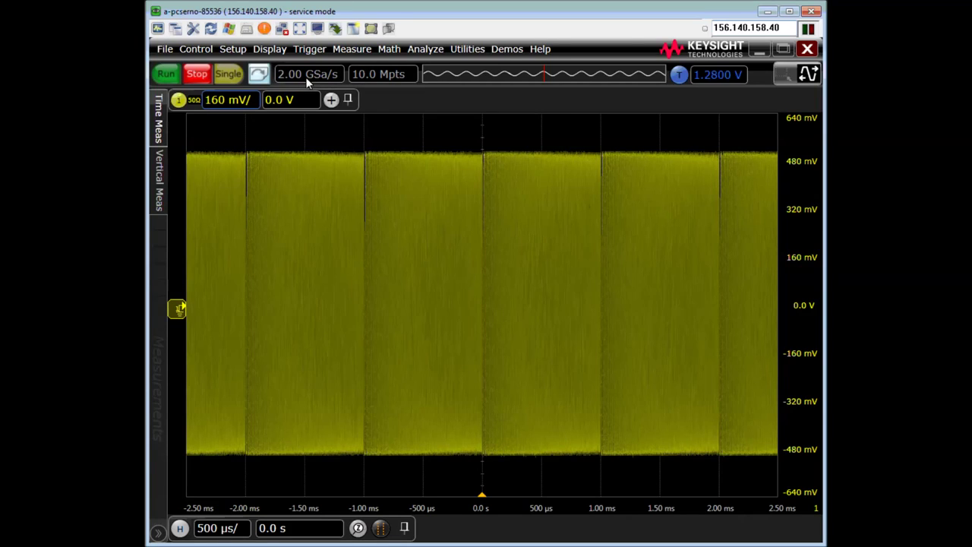
- Add a Frequency measurement on channel 1 and open the Frequency(1) result's options
left_click(160, 120)
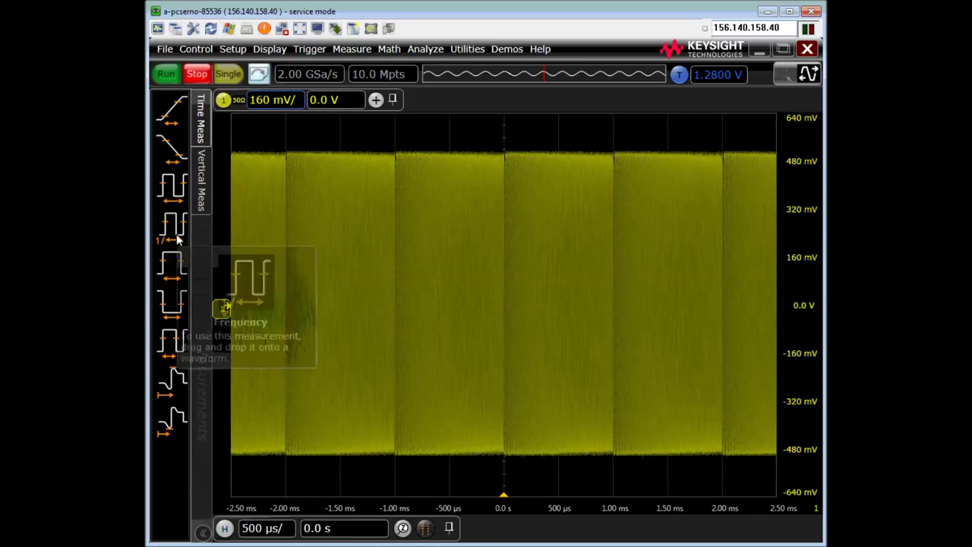
left_click_drag(174, 235, 417, 251)
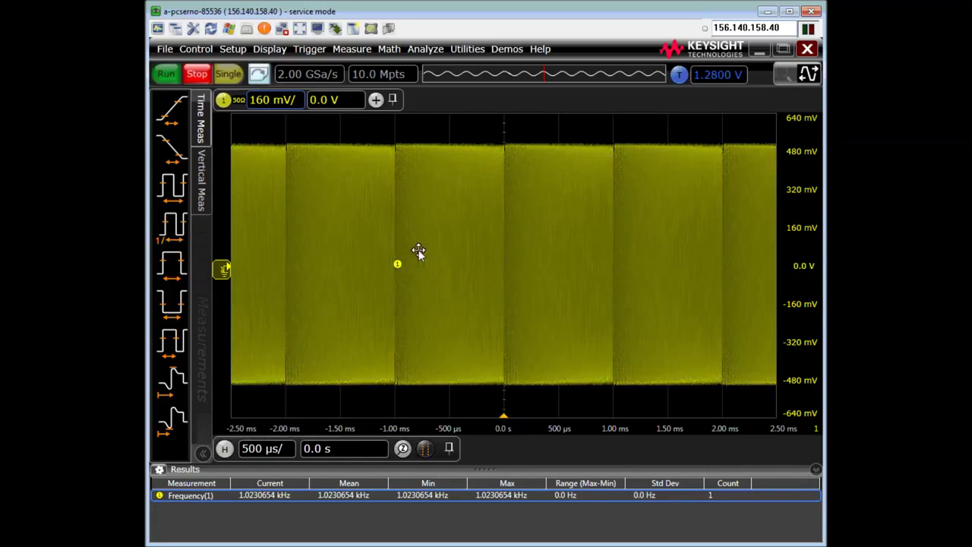
left_click(354, 50)
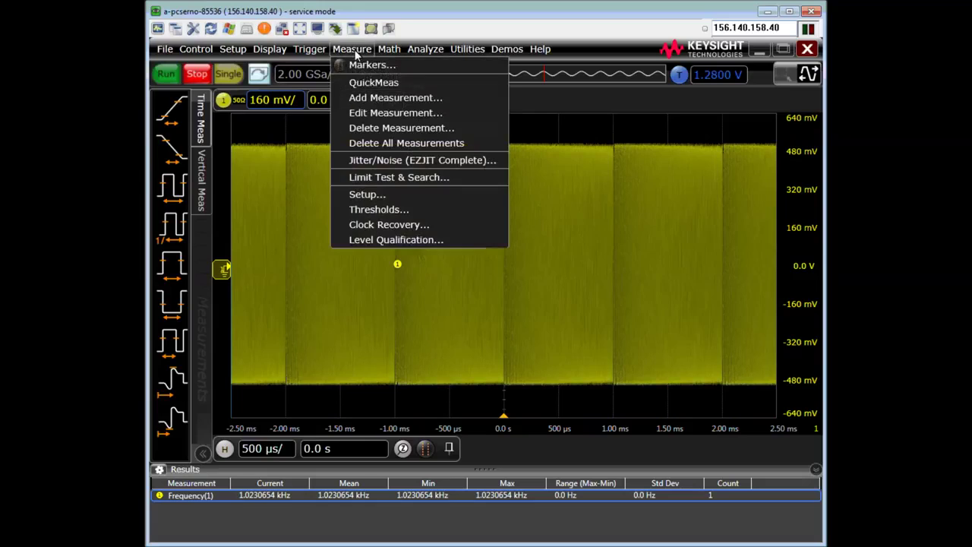
left_click(371, 98)
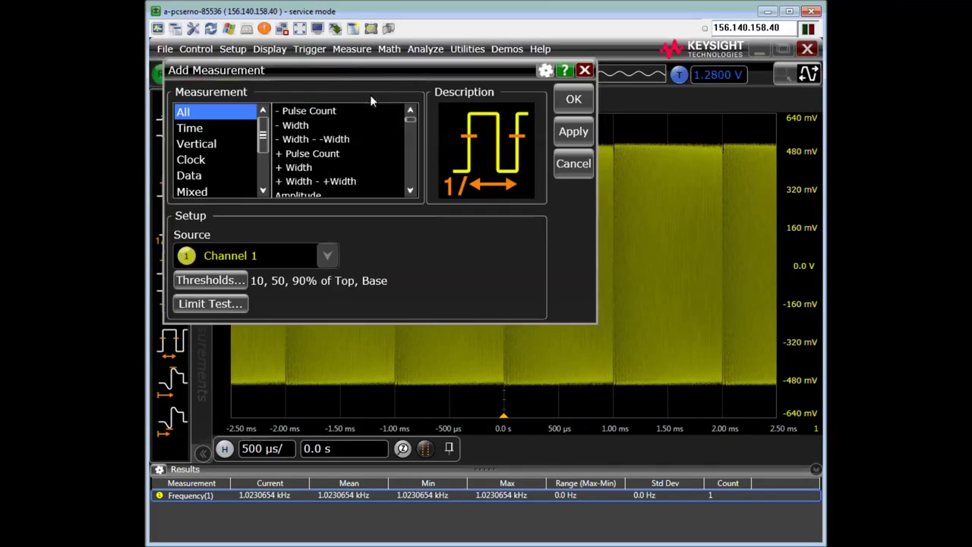
left_click(190, 128)
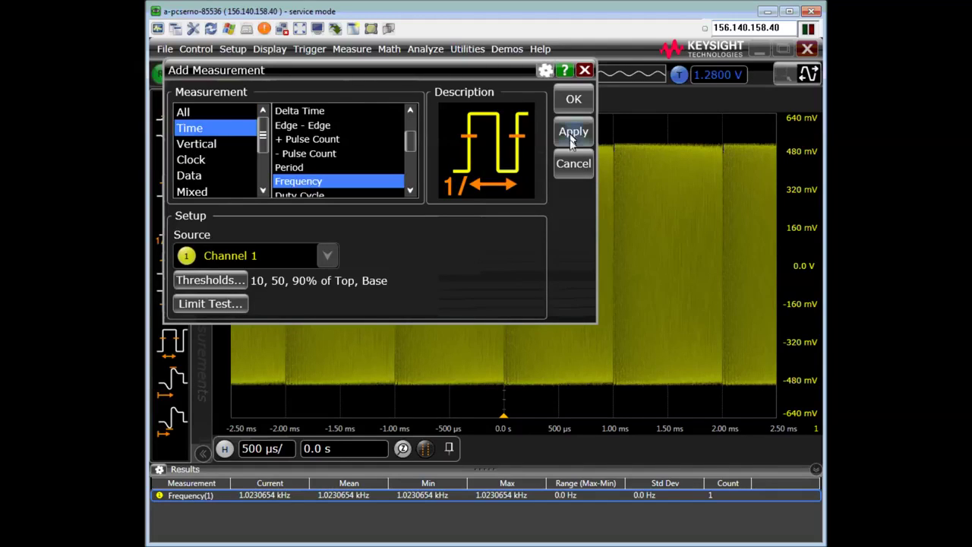
left_click(573, 166)
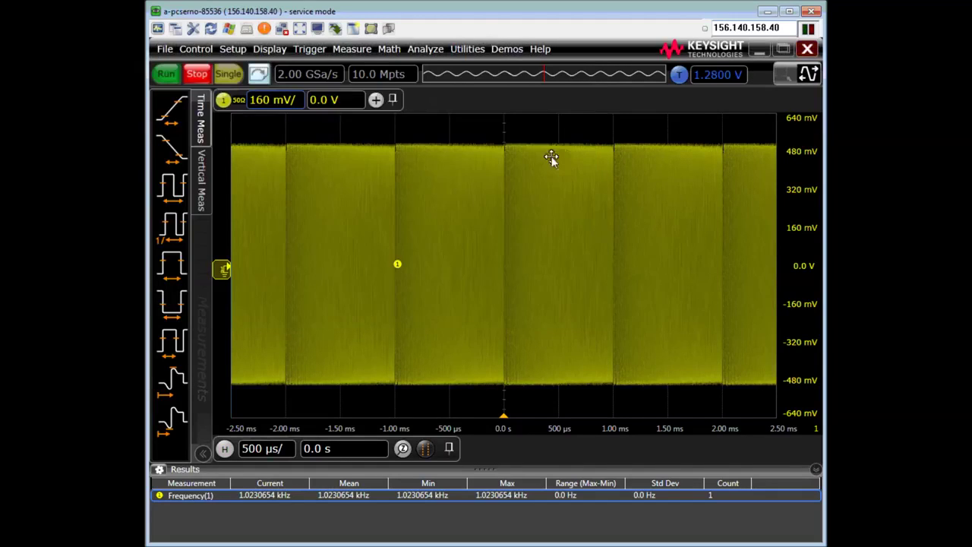
right_click(283, 496)
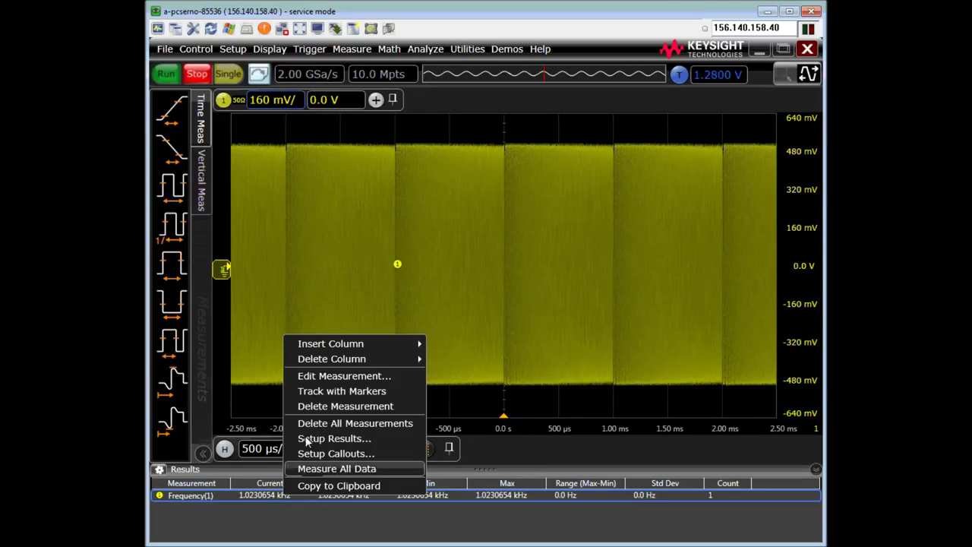
- Give Frequency(1) a custom Channel 1 threshold: 0.0 V level ±51.0320 mV hysteresis
left_click(332, 377)
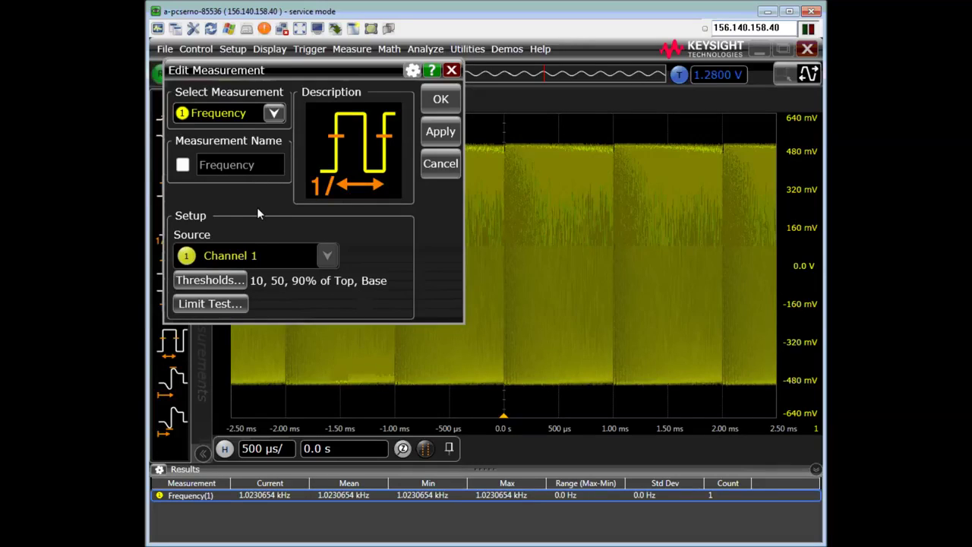
left_click(209, 280)
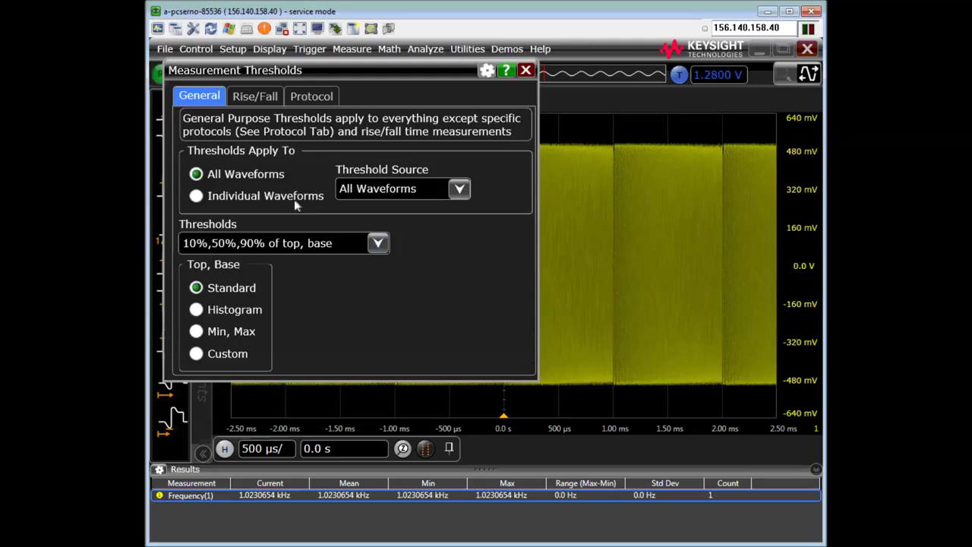
left_click(252, 198)
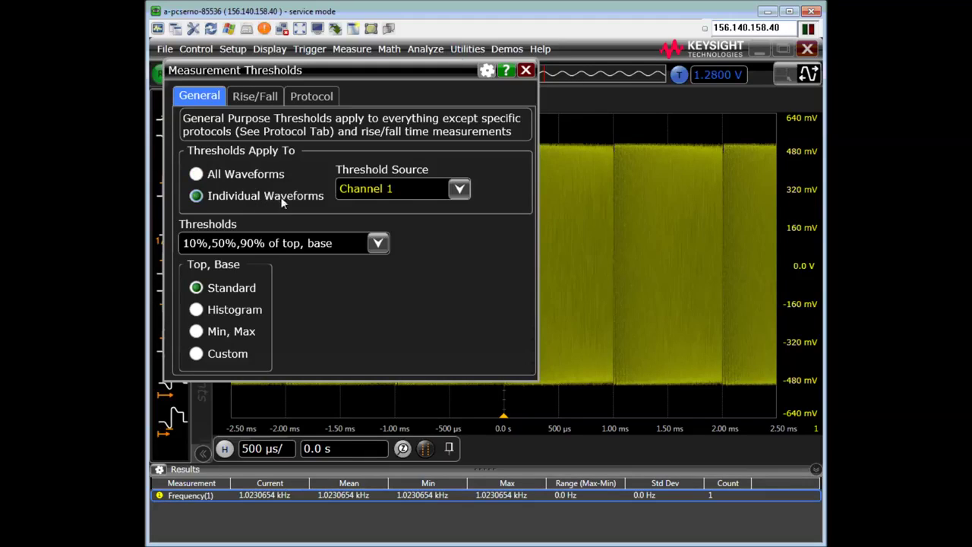
left_click(378, 243)
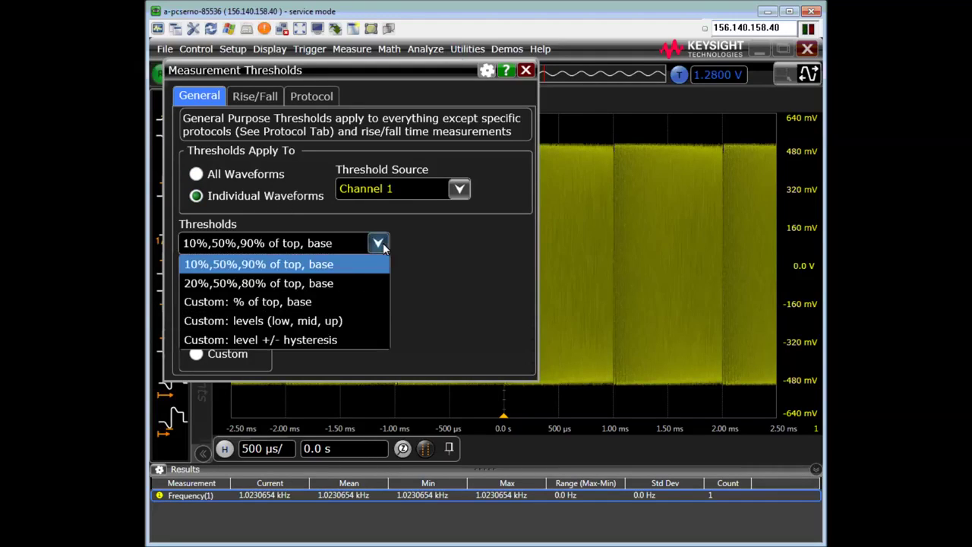
left_click(332, 340)
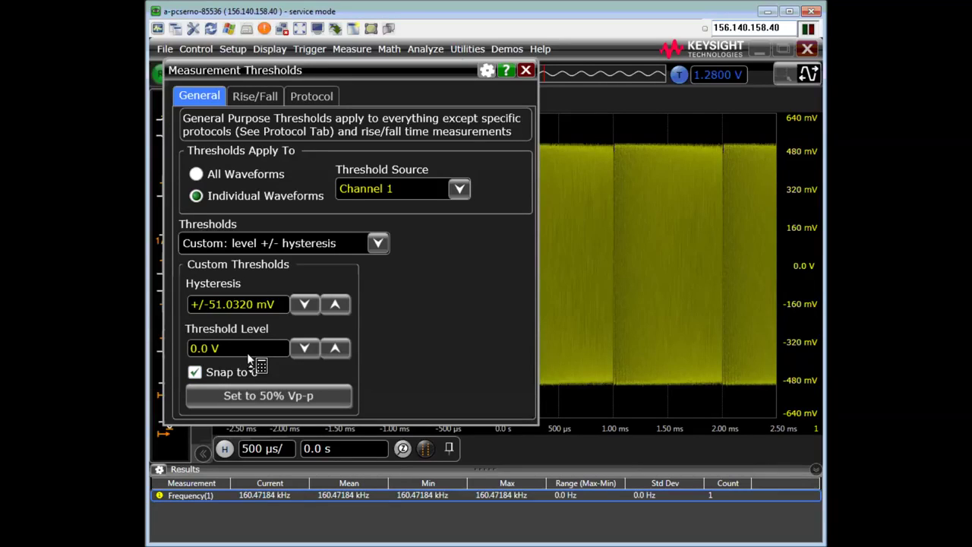
left_click(527, 71)
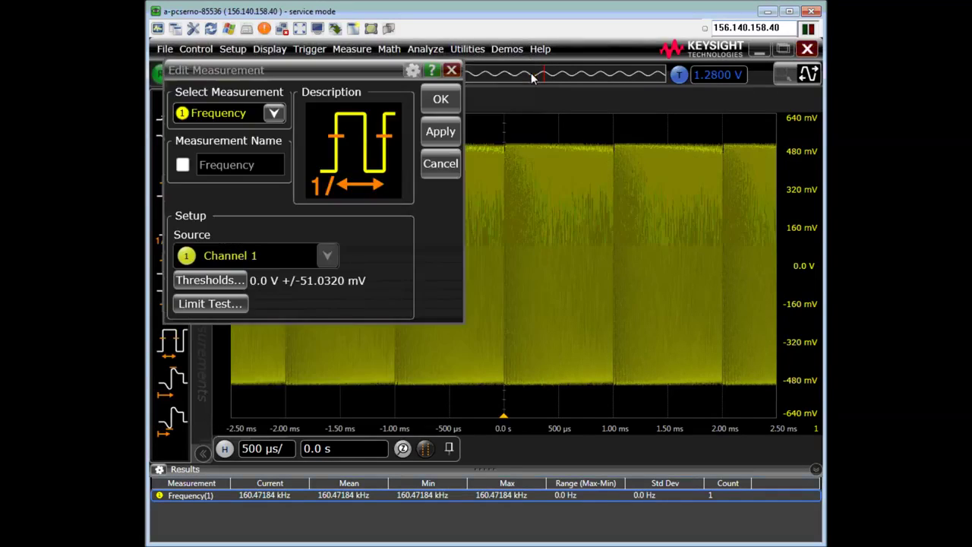
left_click(441, 102)
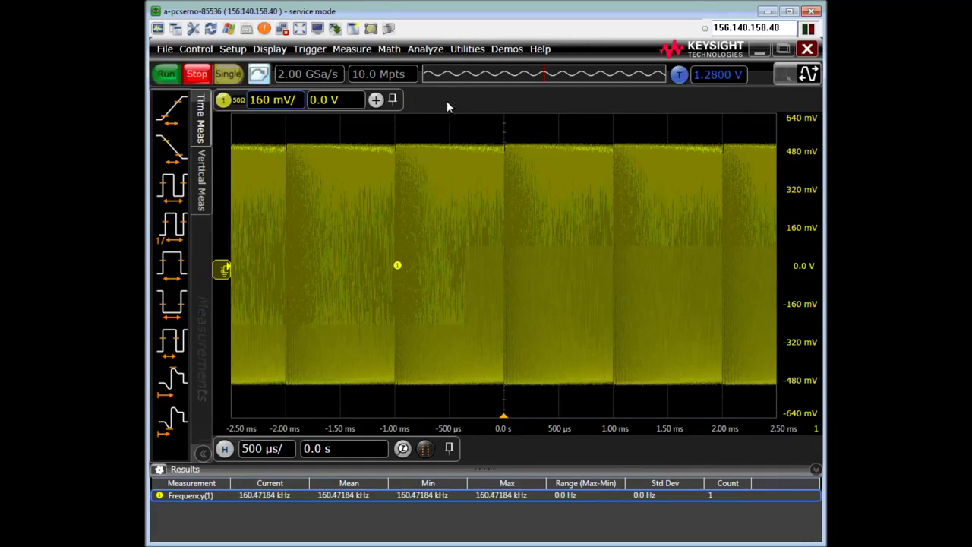
- In Math Functions, set function 2's operator to Meas Trend of Frequency(1)
left_click(393, 51)
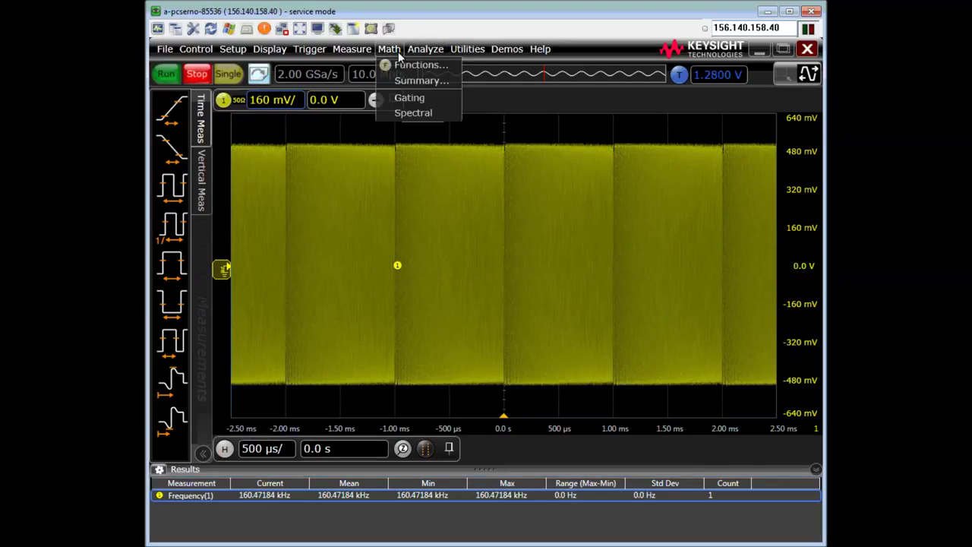
left_click(408, 67)
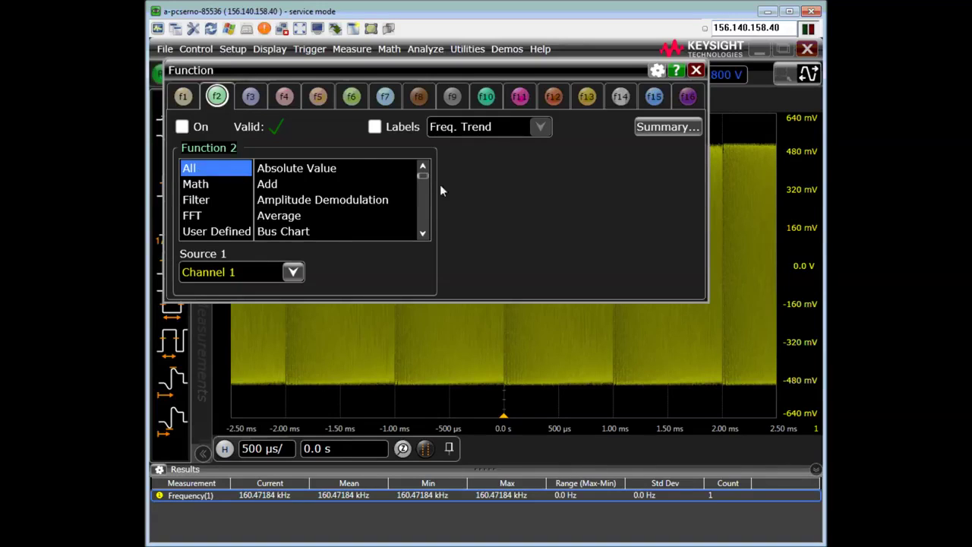
scroll(423, 235, "down", 1)
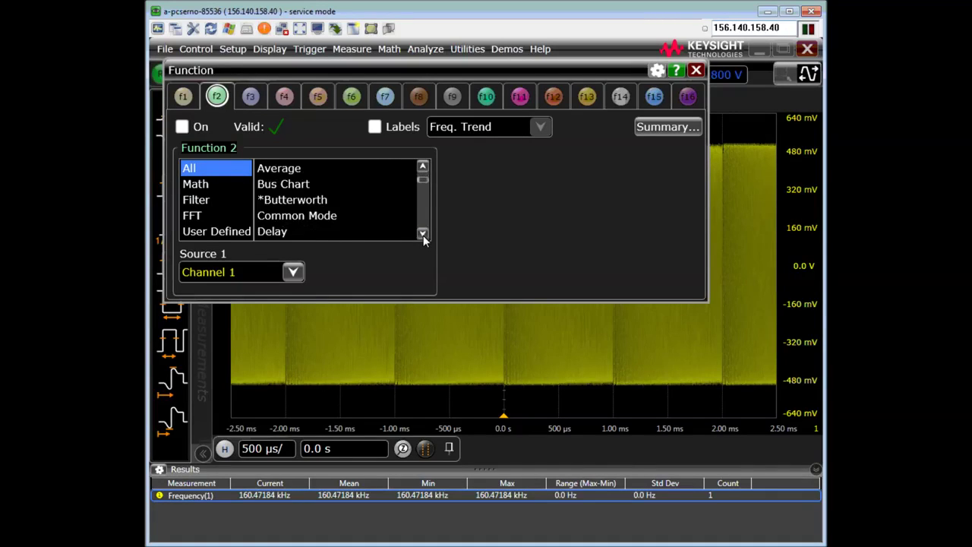
left_click(355, 226)
left_click(423, 234)
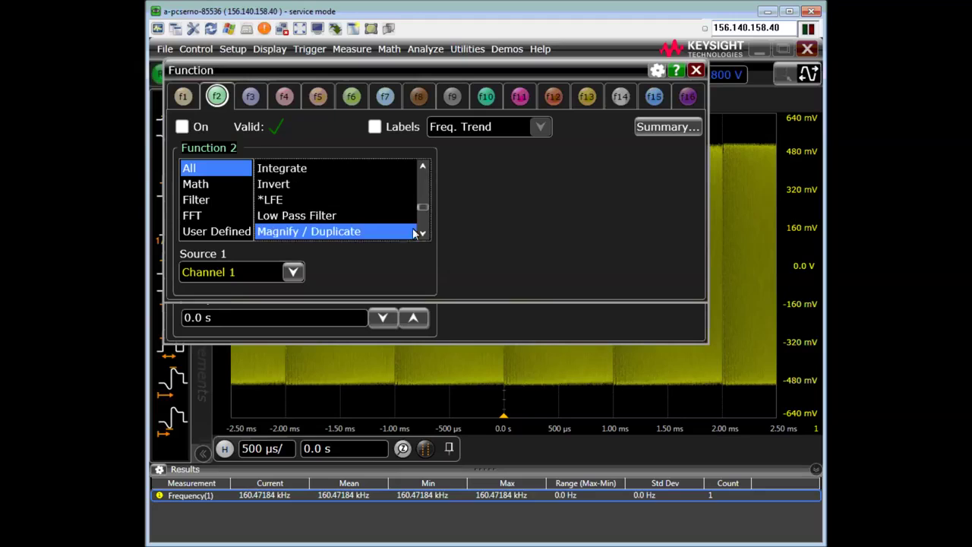
left_click(423, 234)
left_click(423, 234)
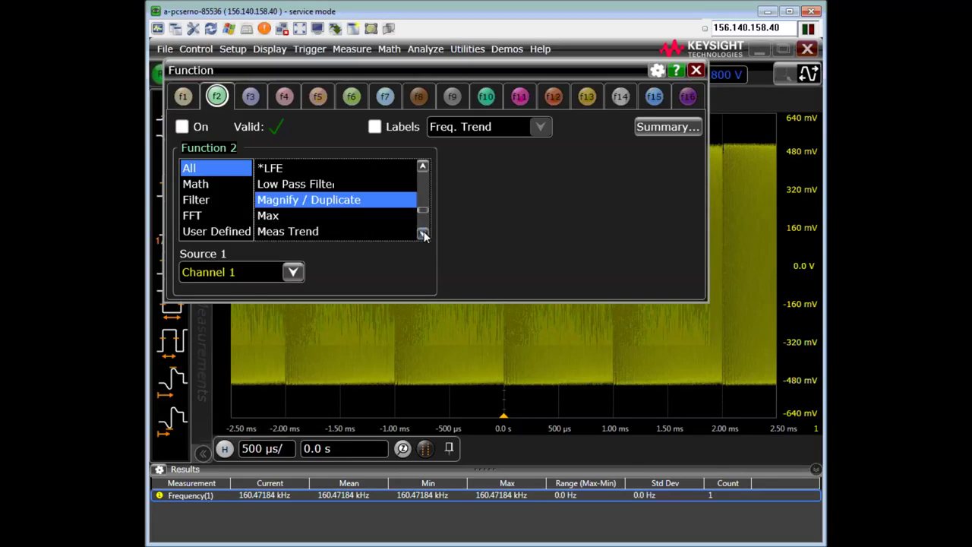
left_click(323, 230)
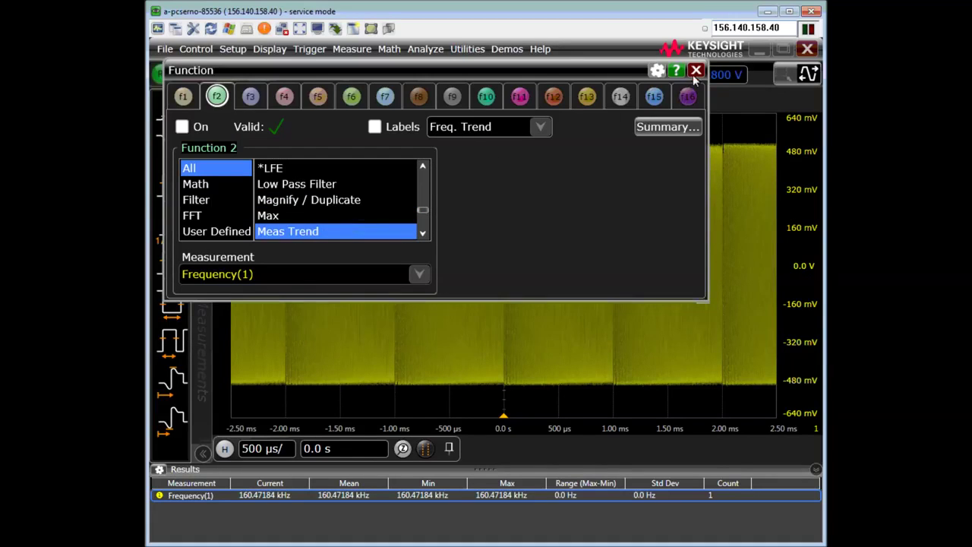
key("Escape")
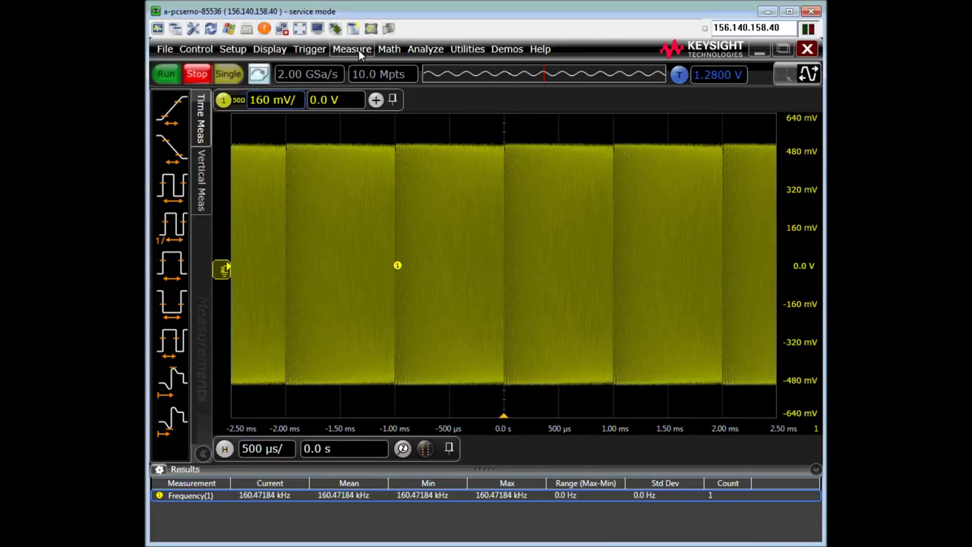
- Turn function 2 on with its 'Freq. Trend' label shown, then collapse the measurement palette
left_click(375, 101)
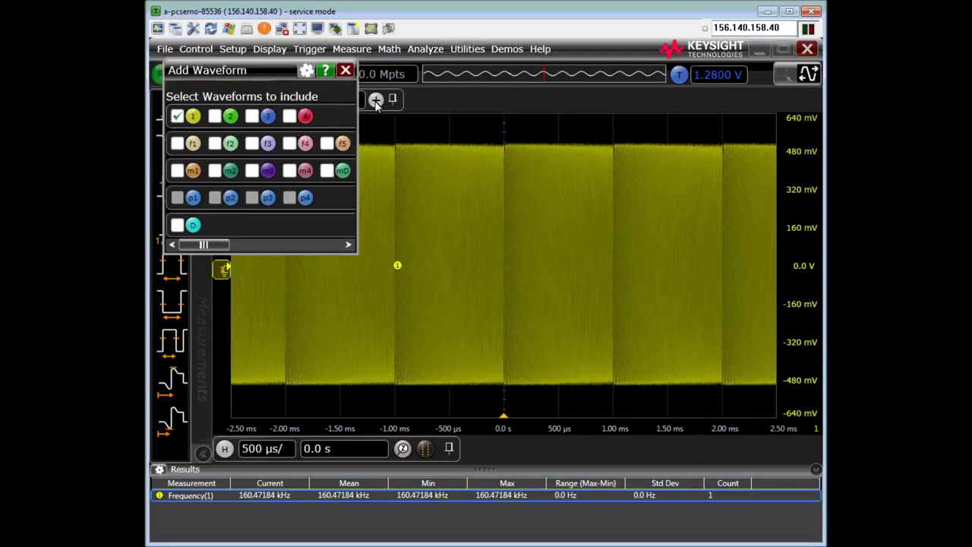
left_click(233, 145)
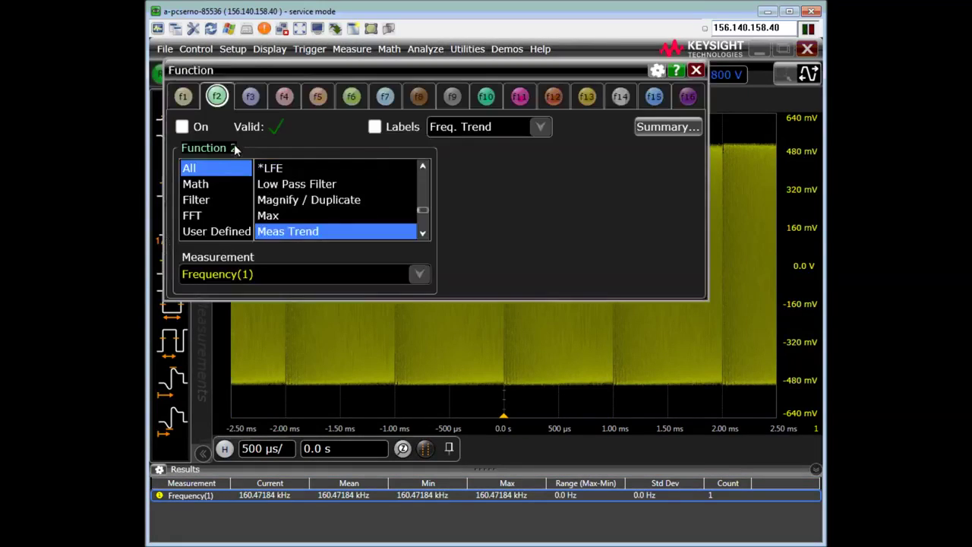
left_click(198, 128)
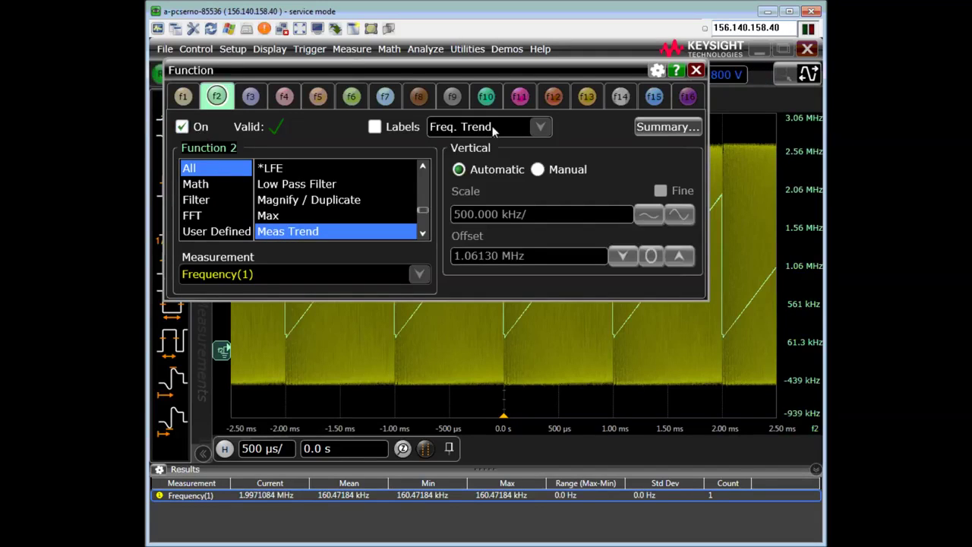
left_click(401, 127)
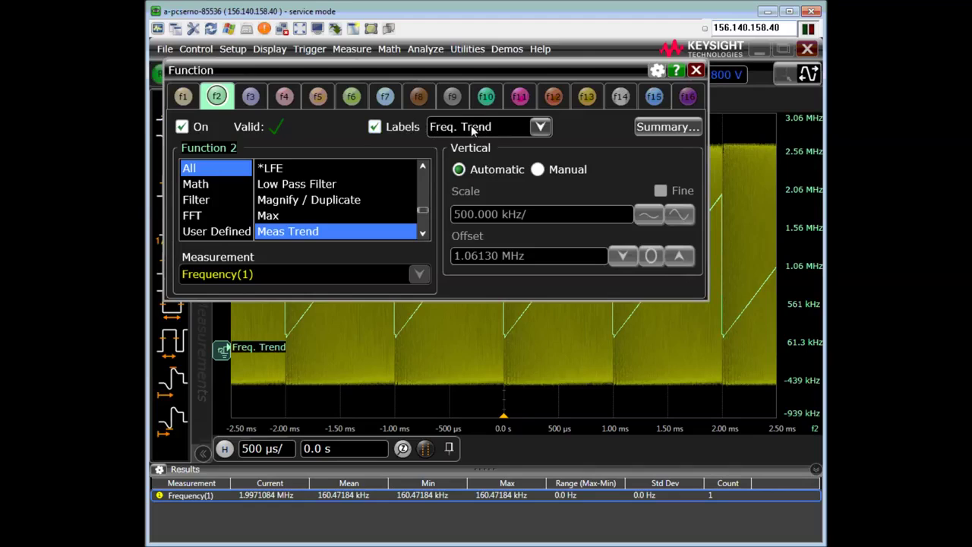
left_click(472, 127)
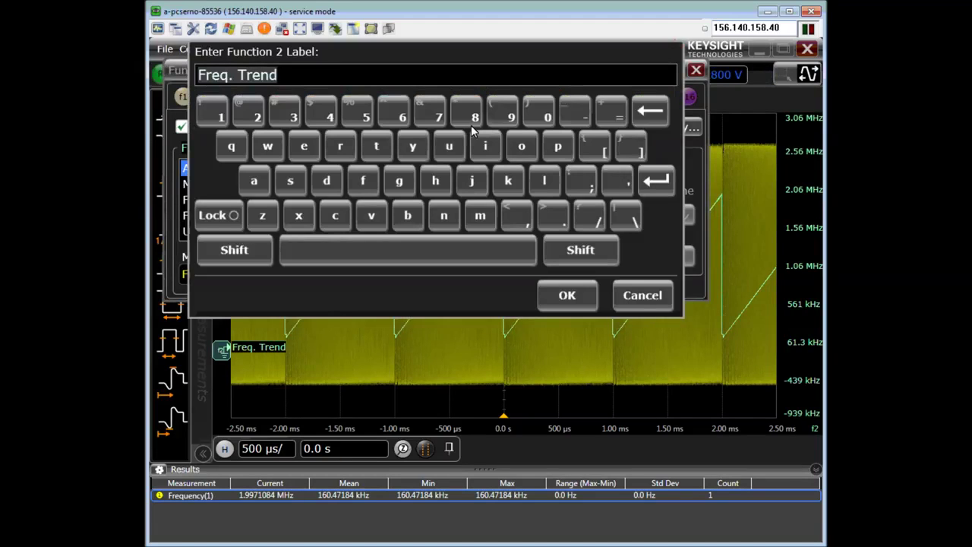
left_click(640, 298)
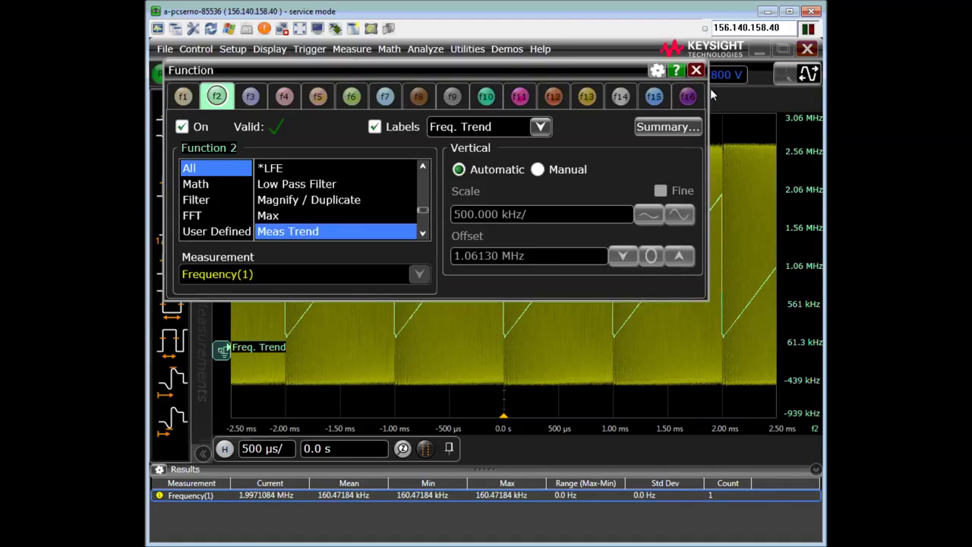
left_click(695, 70)
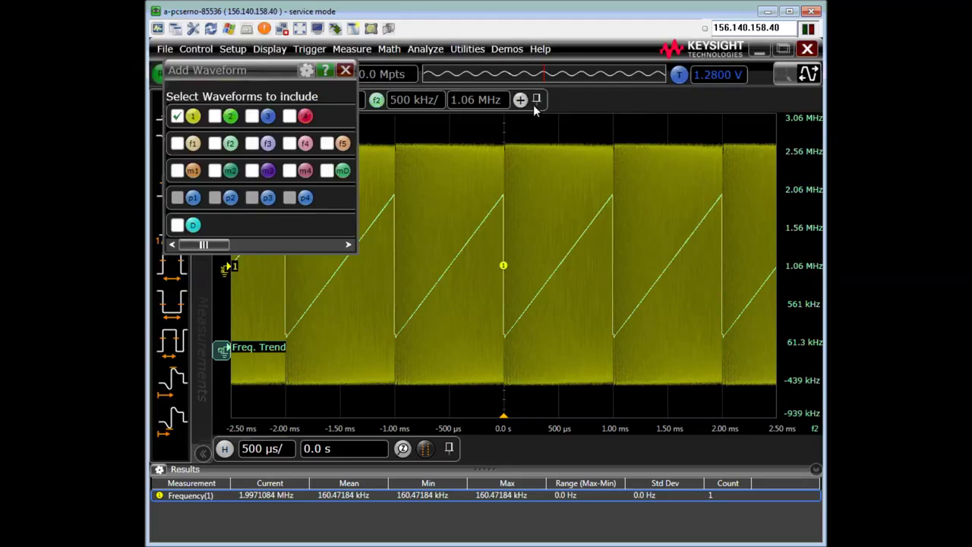
left_click(345, 70)
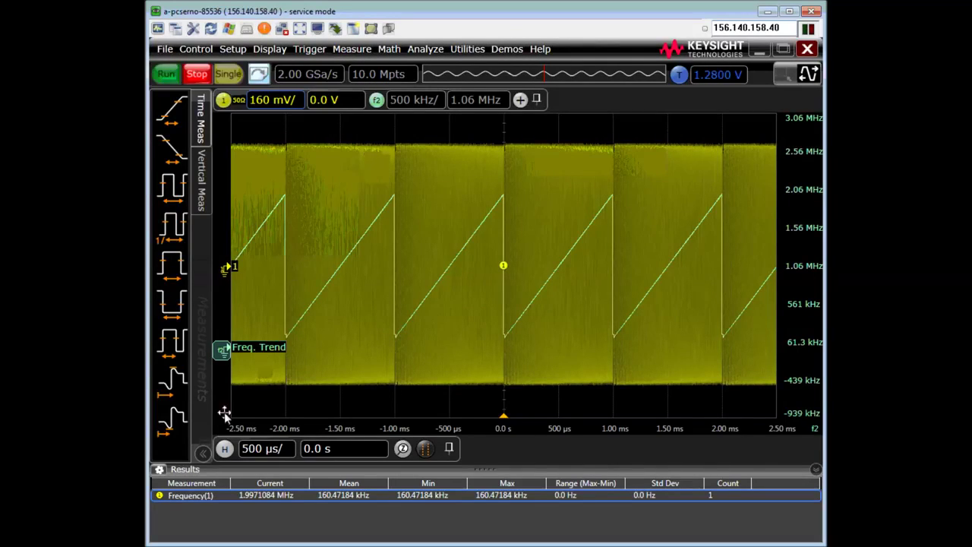
left_click(203, 453)
left_click(205, 455)
- Set Number of Grids to 2 and drag channel 1 into the lower grid
left_click(239, 391)
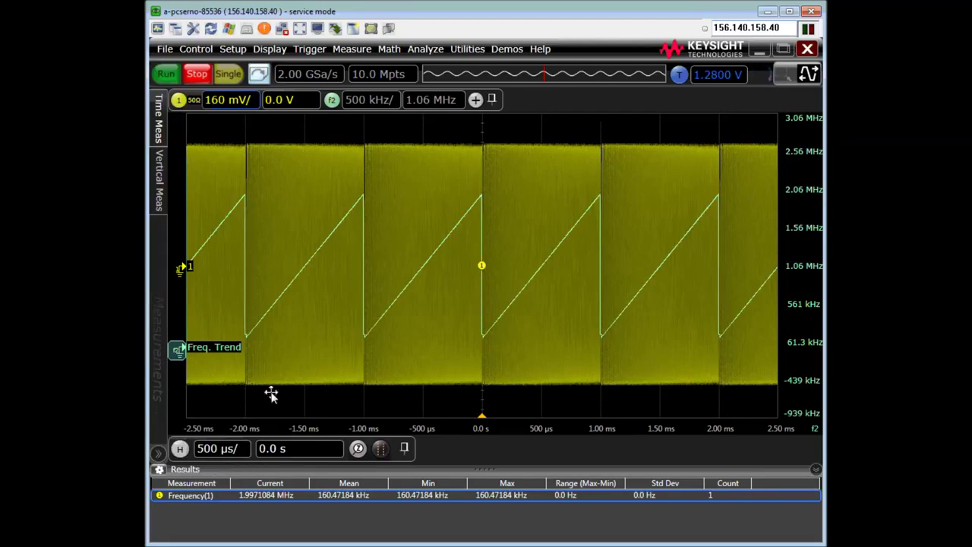
right_click(312, 400)
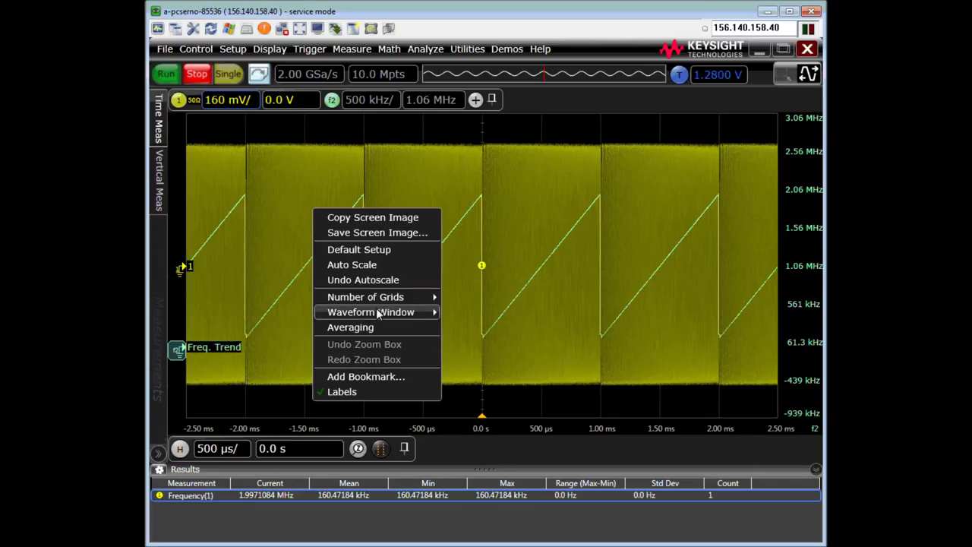
mouse_move(378, 313)
mouse_move(410, 297)
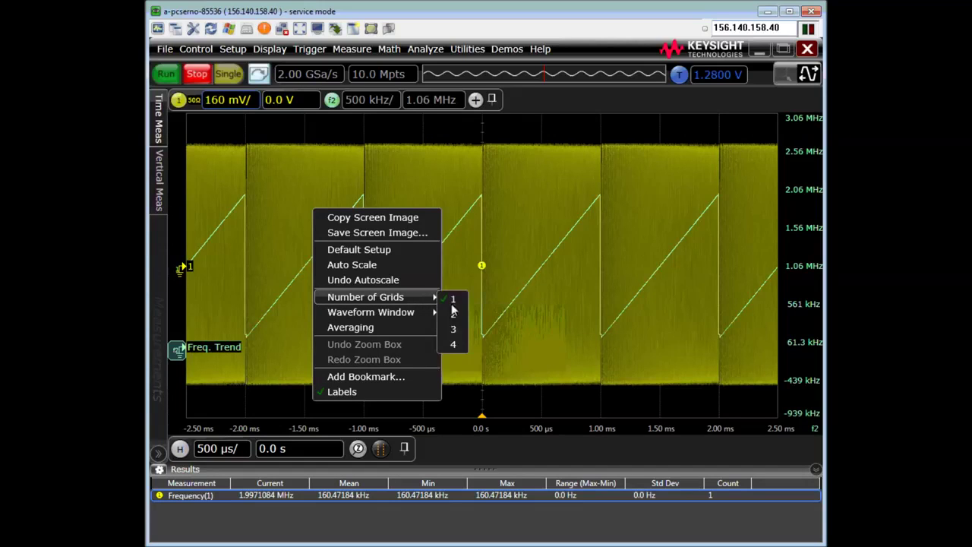
left_click(453, 315)
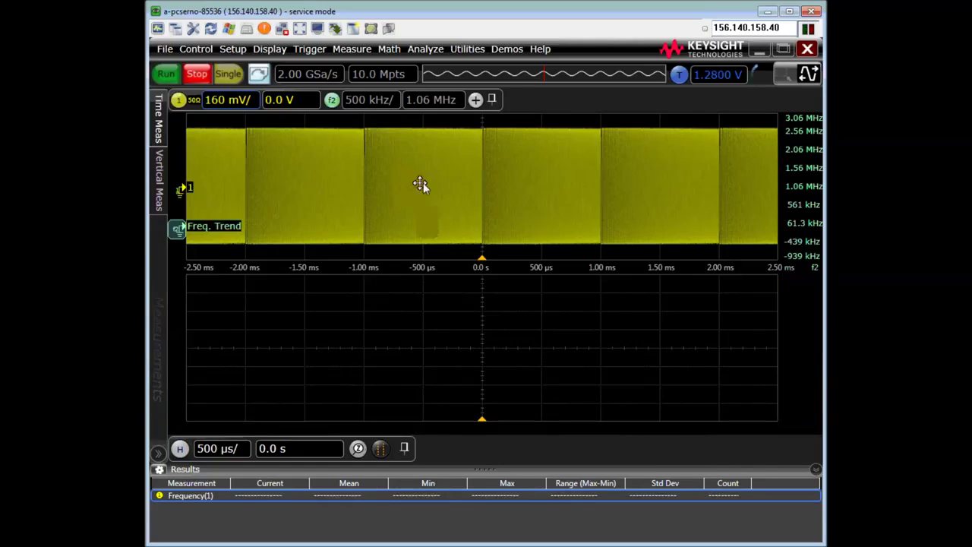
left_click_drag(423, 184, 418, 351)
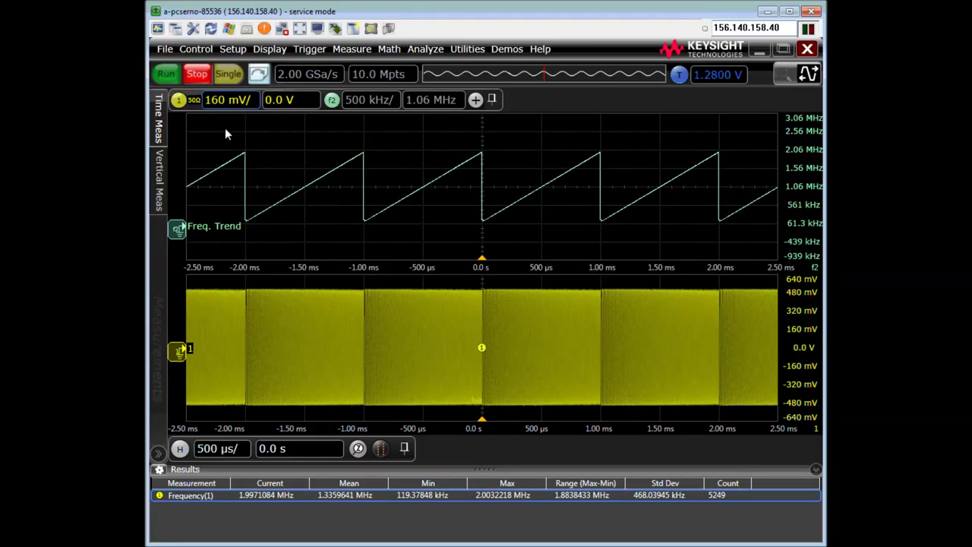
left_click(158, 126)
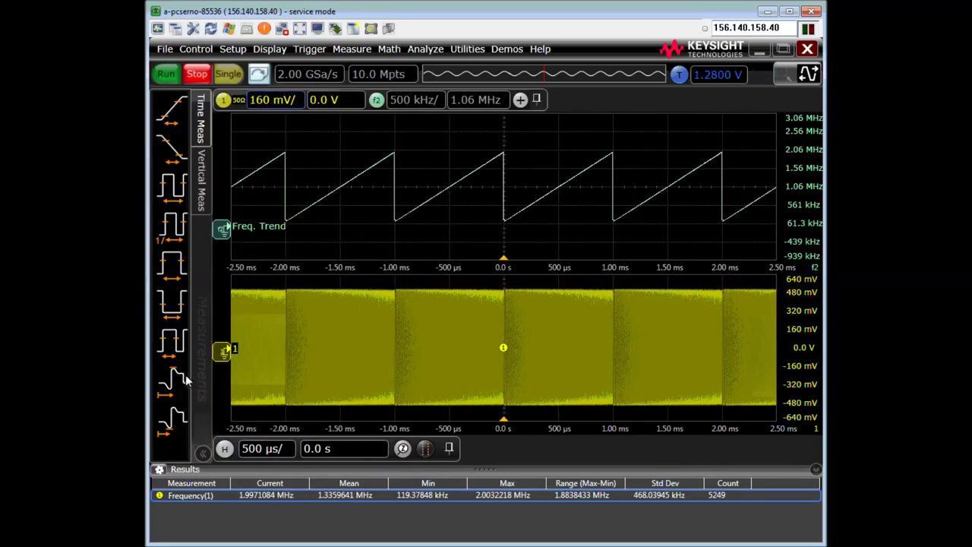
- Add +Width (494.19 µs) and Period (1.0004 ms) measurements on the Freq. Trend trace
left_click_drag(173, 272, 338, 203)
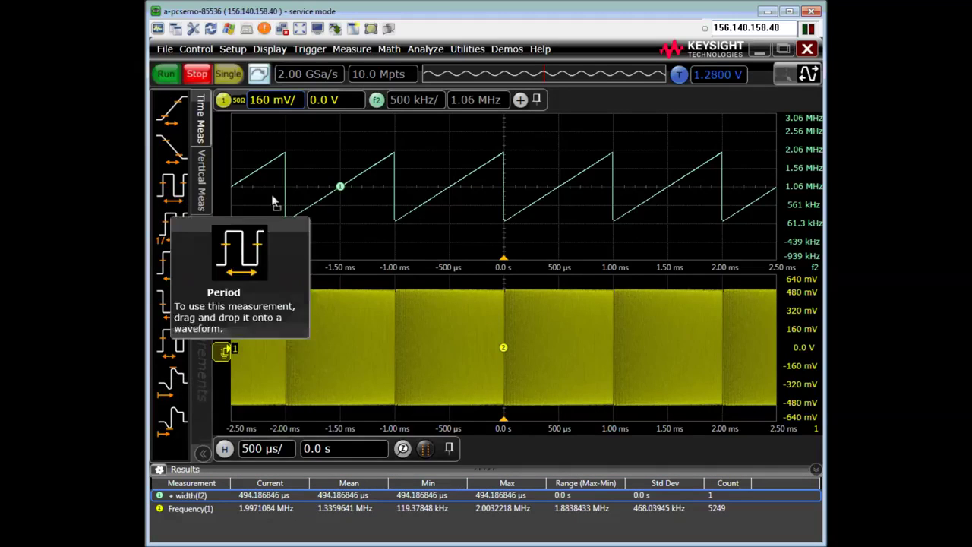
left_click_drag(173, 227, 341, 196)
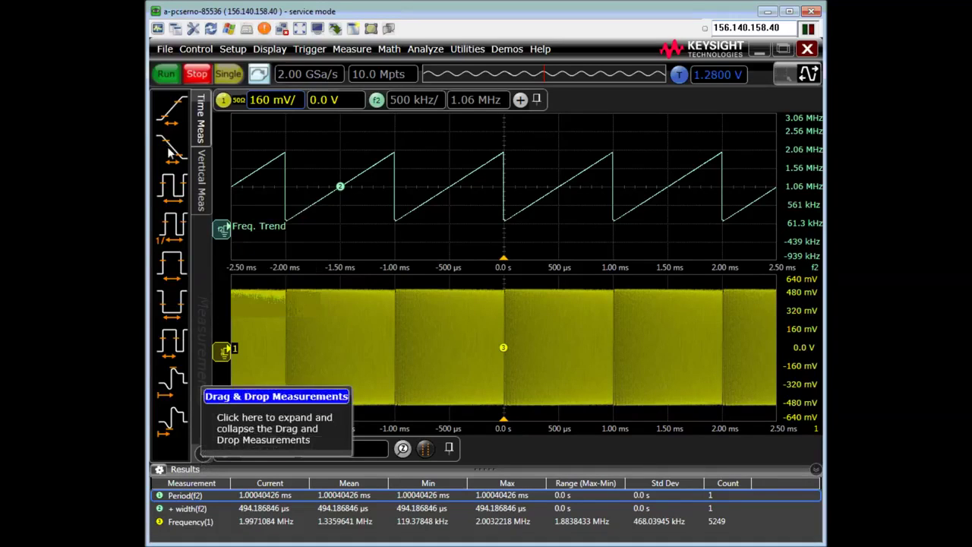
- Add V p-p and DCVrms measurements on the Freq. Trend (f2) trace and review the results table
left_click(202, 180)
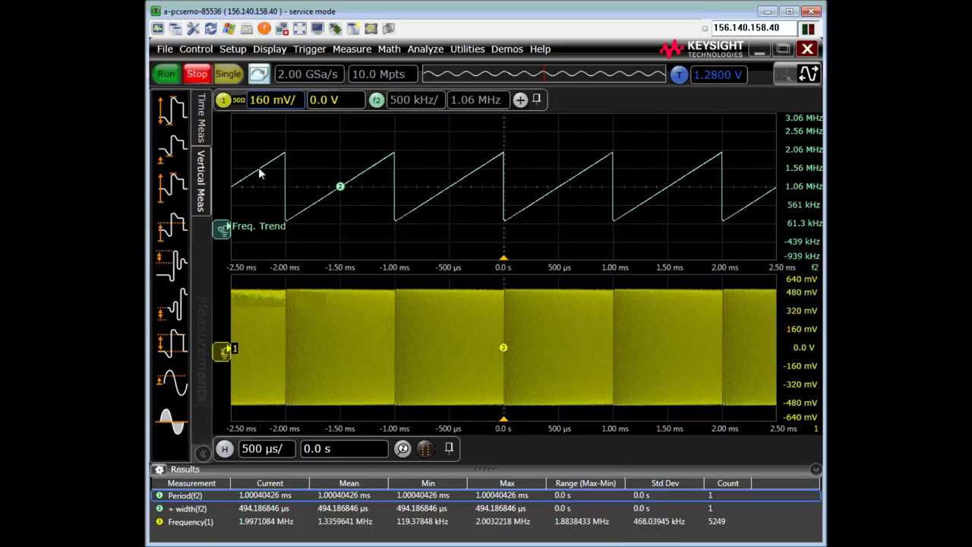
left_click_drag(259, 174, 341, 198)
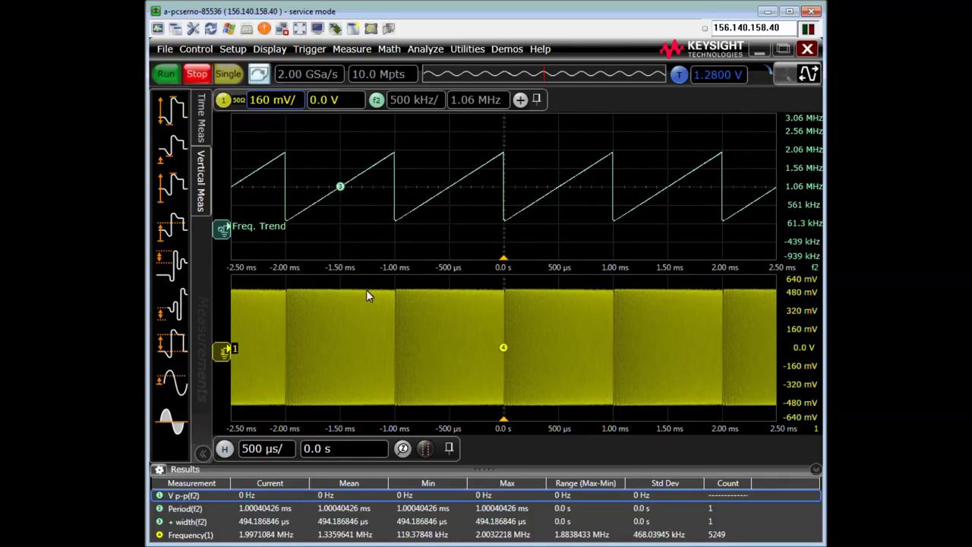
left_click_drag(173, 383, 361, 176)
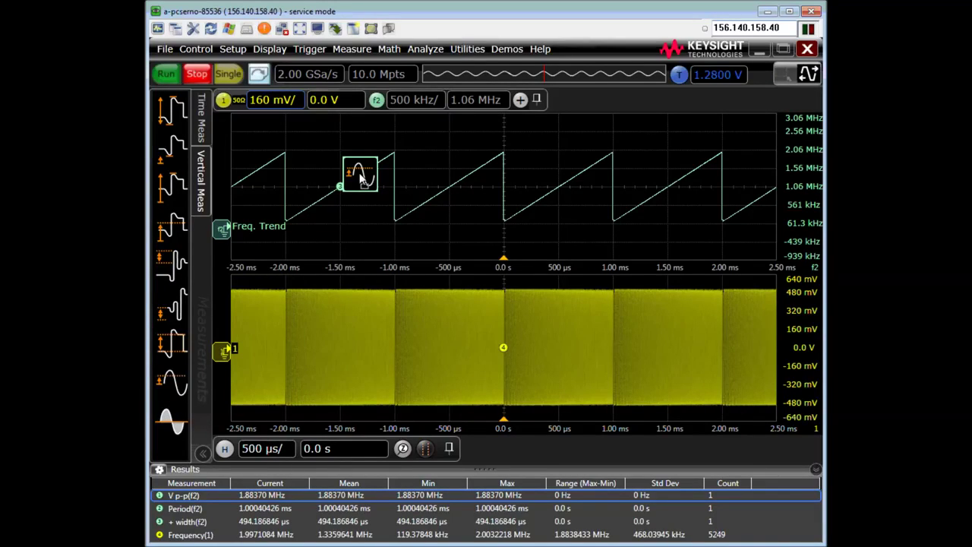
left_click_drag(361, 175, 364, 173)
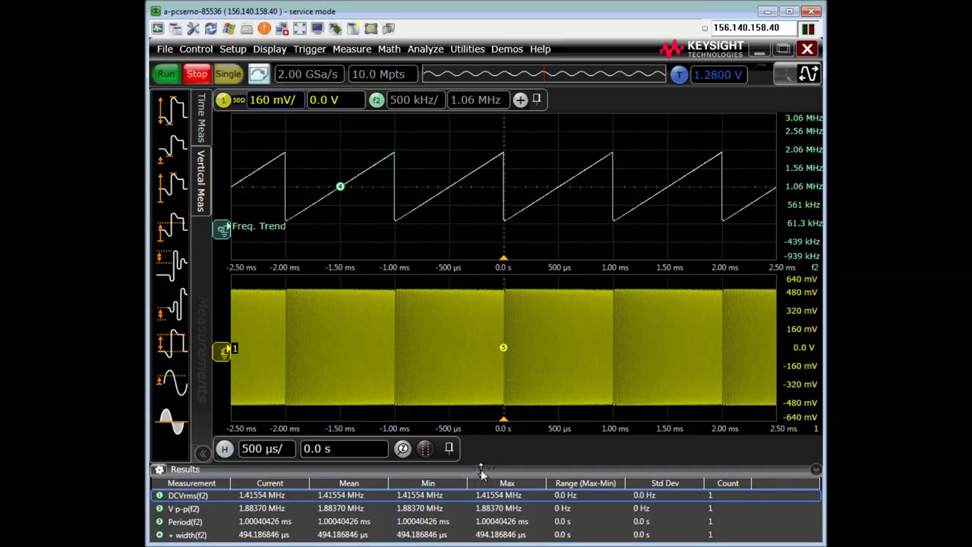
left_click_drag(482, 466, 468, 375)
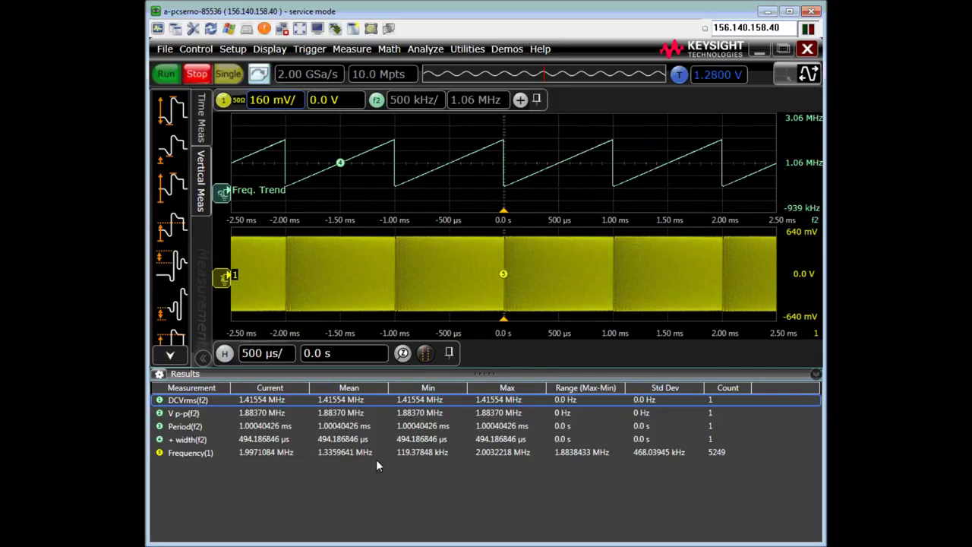
left_click_drag(495, 375, 495, 479)
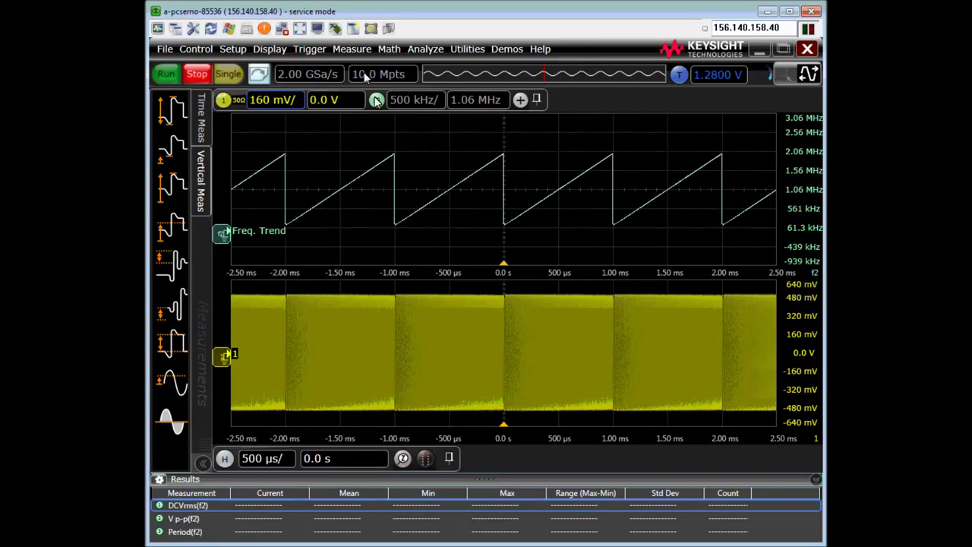
- Set the markers to Track Waveforms mode, with both markers on F2:Freq. Trend
left_click(354, 51)
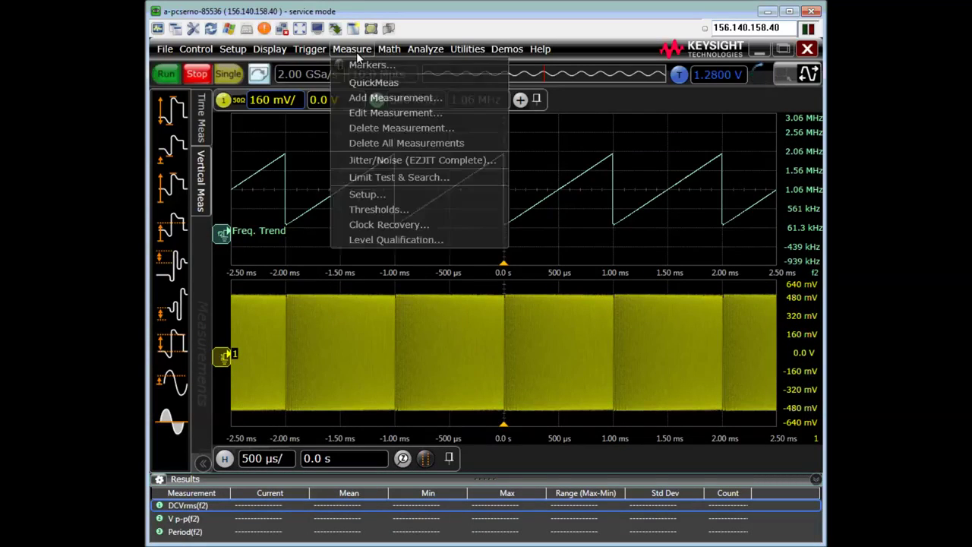
left_click(364, 66)
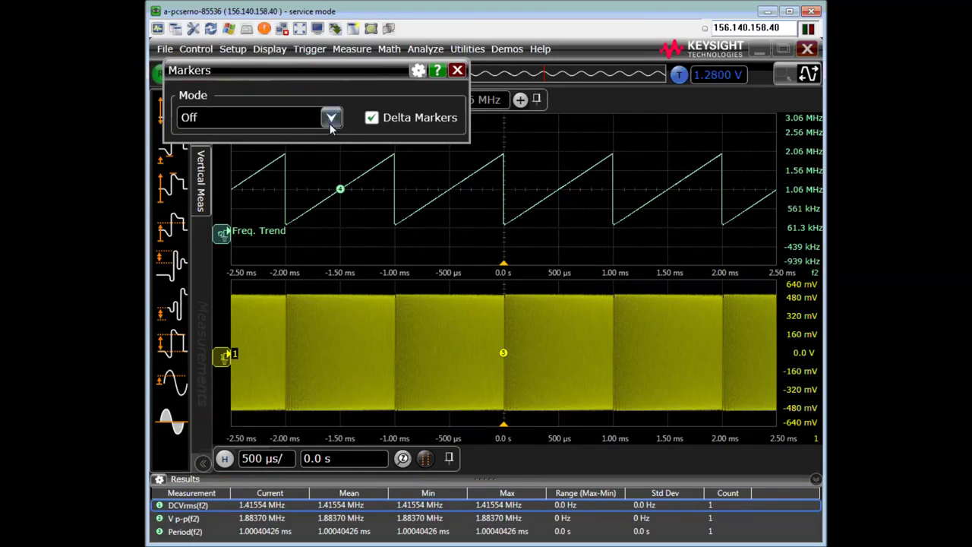
left_click(331, 121)
left_click(273, 174)
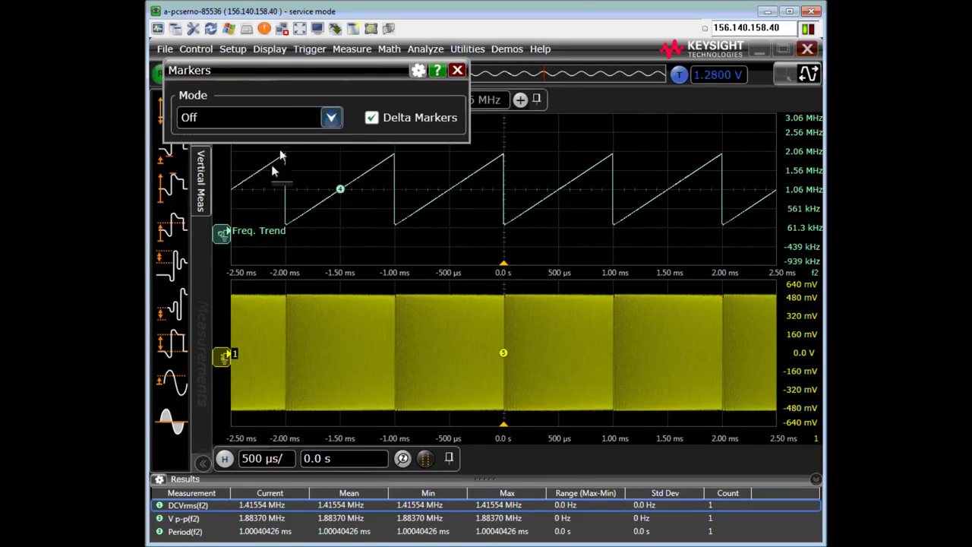
left_click(400, 171)
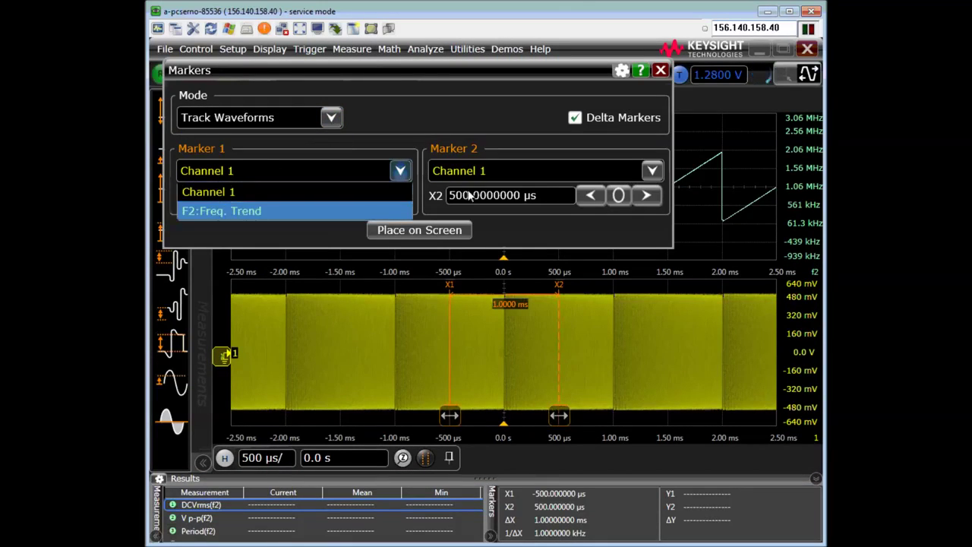
left_click(369, 211)
left_click(651, 171)
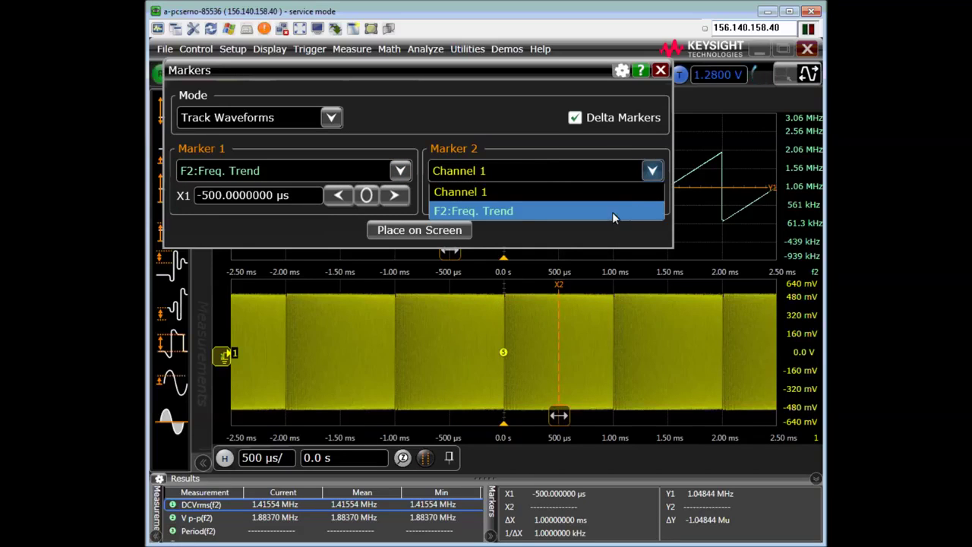
left_click(612, 212)
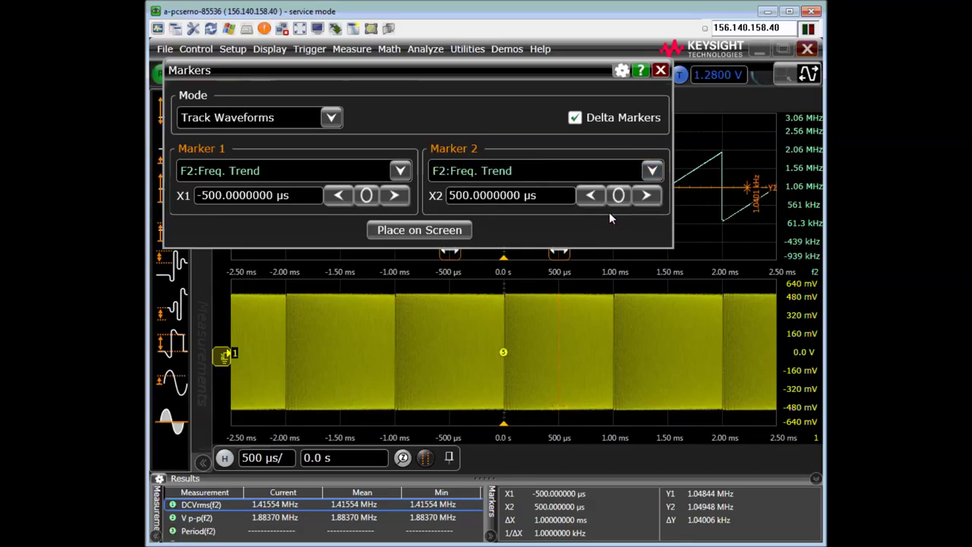
left_click(661, 71)
- Drag X1 and X2 onto adjacent sawtooth peaks so ΔX reads 975.90 µs and ΔY 1.86 MHz
left_click_drag(449, 151, 395, 150)
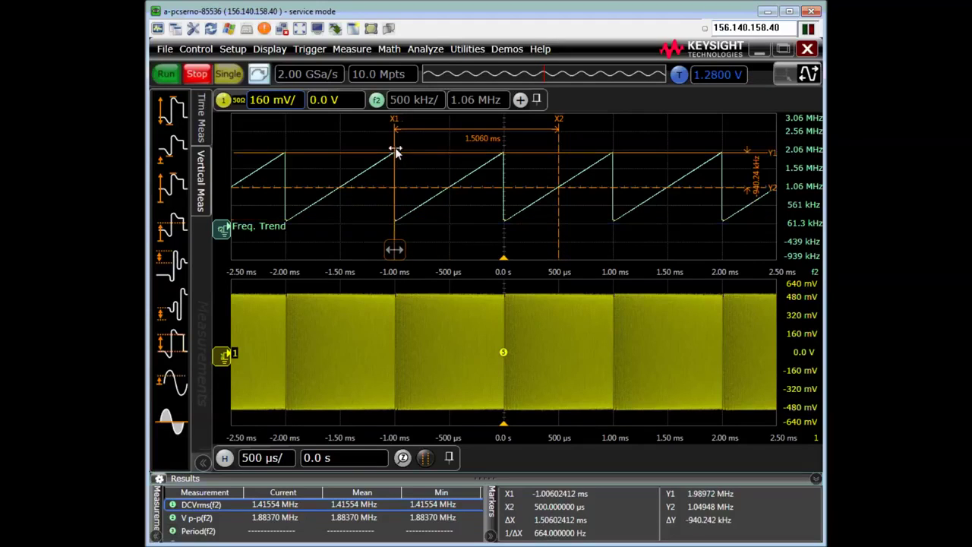
left_click_drag(550, 146, 503, 148)
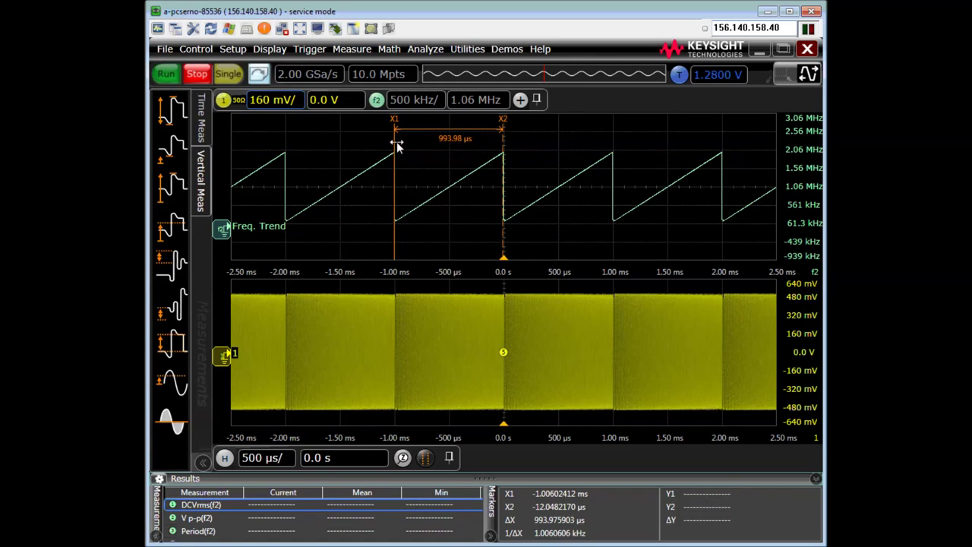
left_click_drag(396, 141, 397, 144)
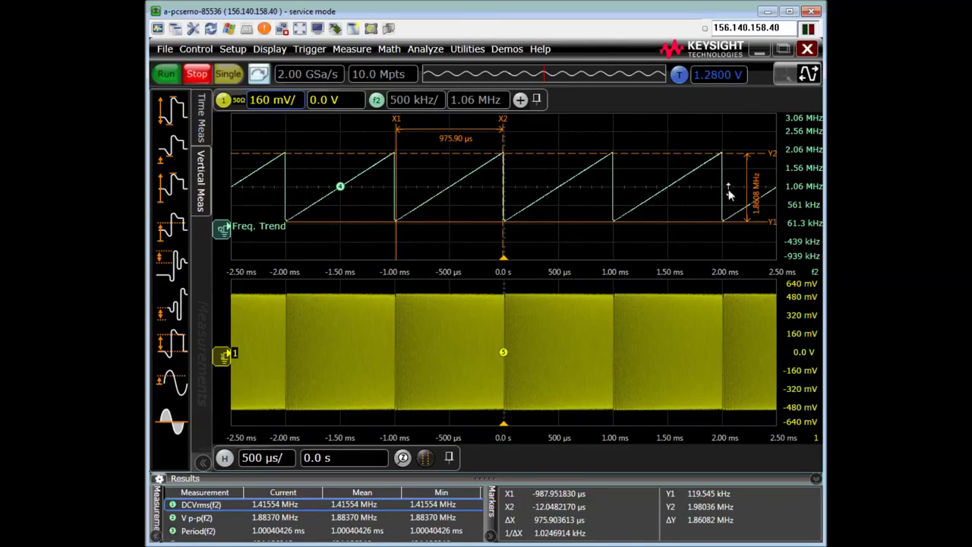
right_click(581, 179)
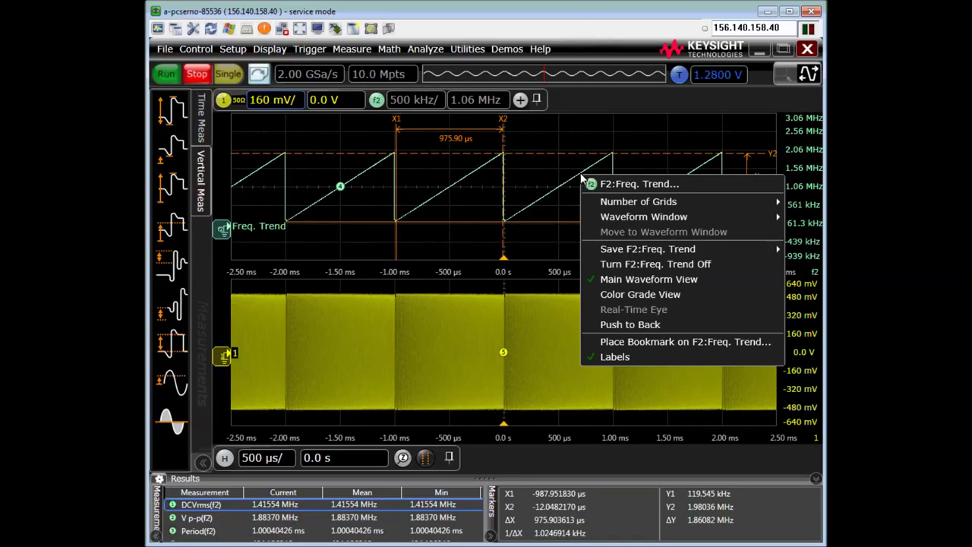
mouse_move(666, 251)
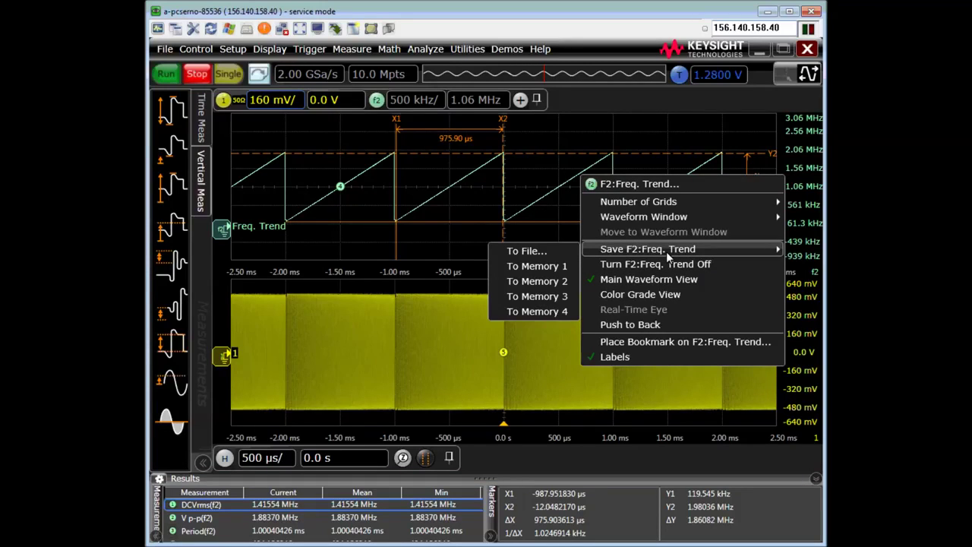
left_click(544, 254)
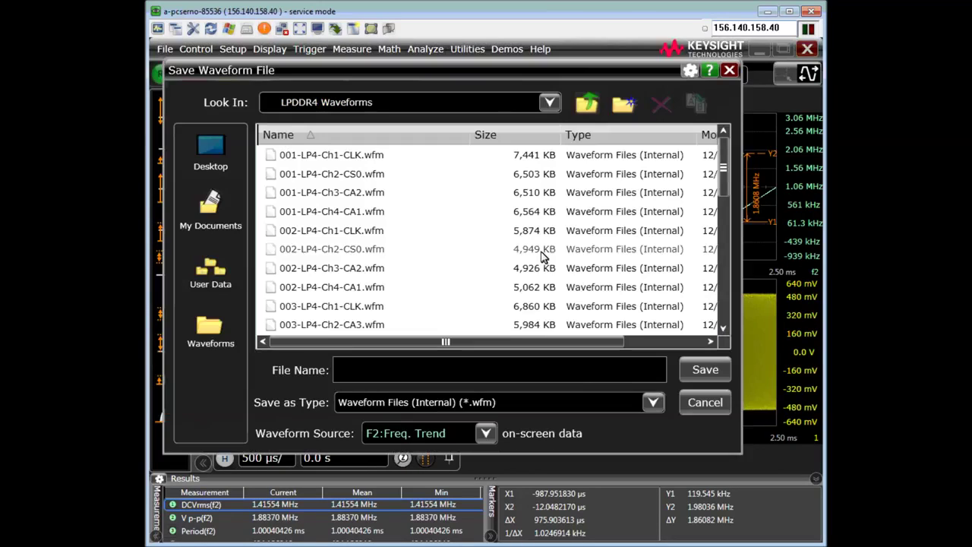
left_click(653, 402)
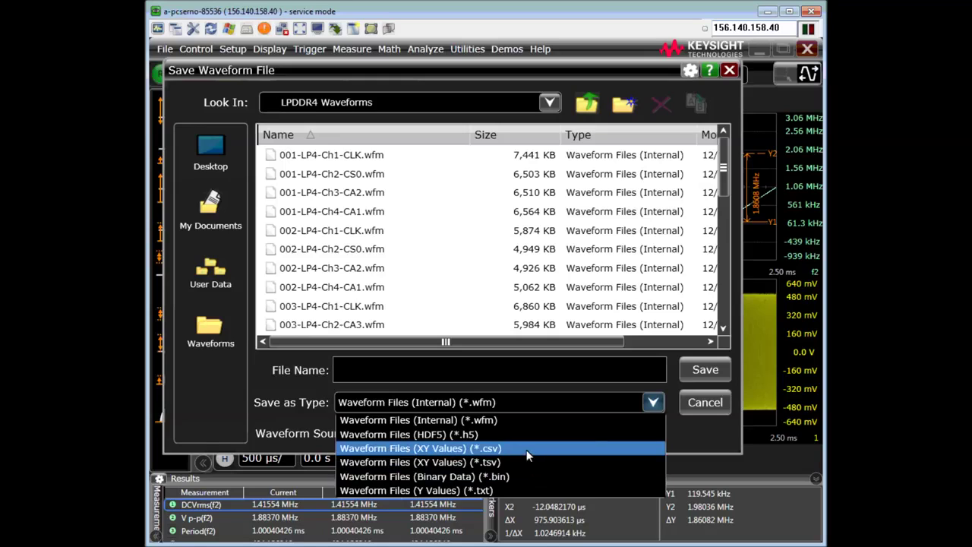
left_click(711, 408)
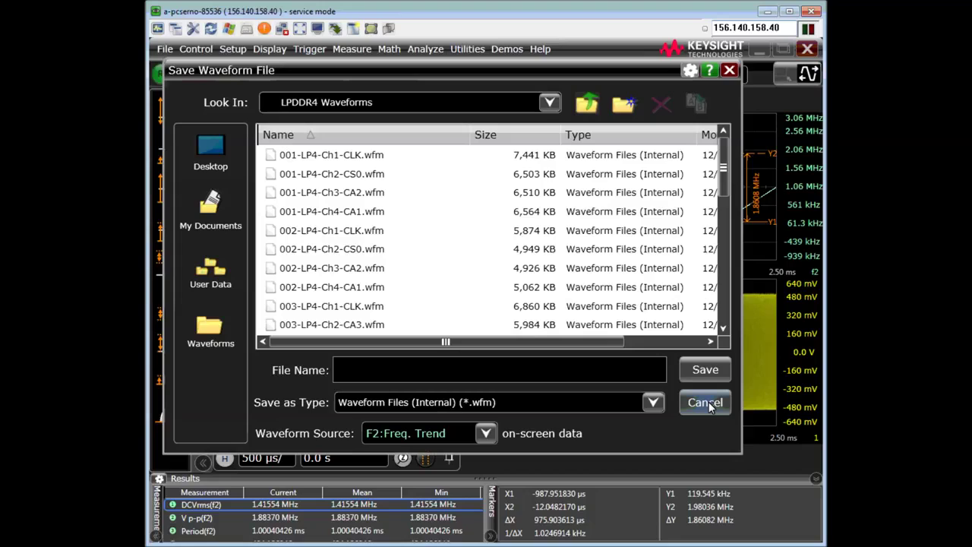
- Cancel the waveform save, then dismiss a meeting reminder and close User Preferences
left_click(711, 408)
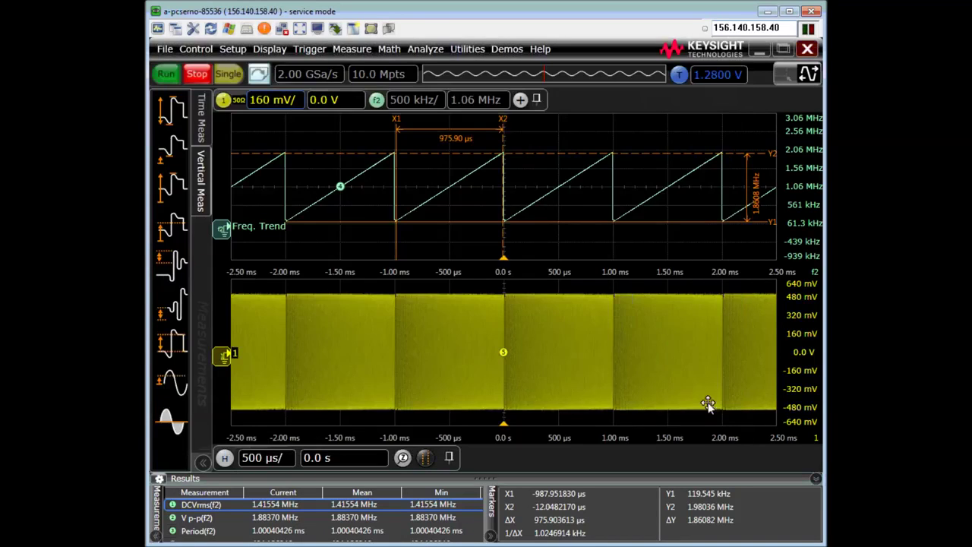
left_click(474, 48)
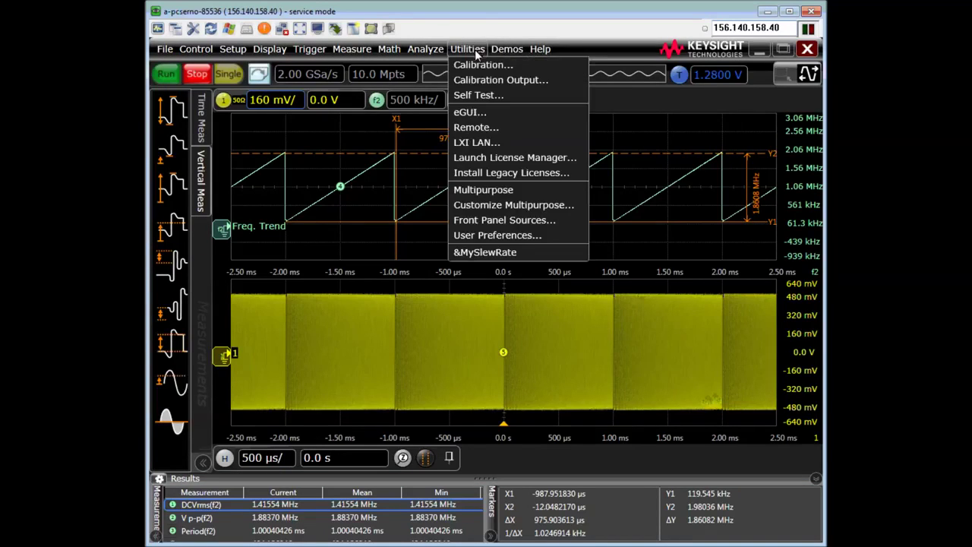
left_click(496, 236)
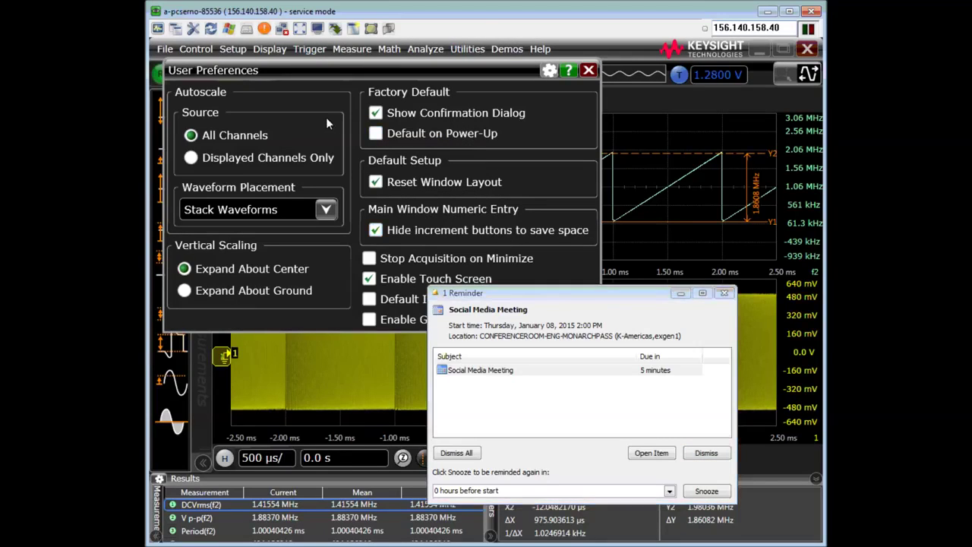
left_click(681, 293)
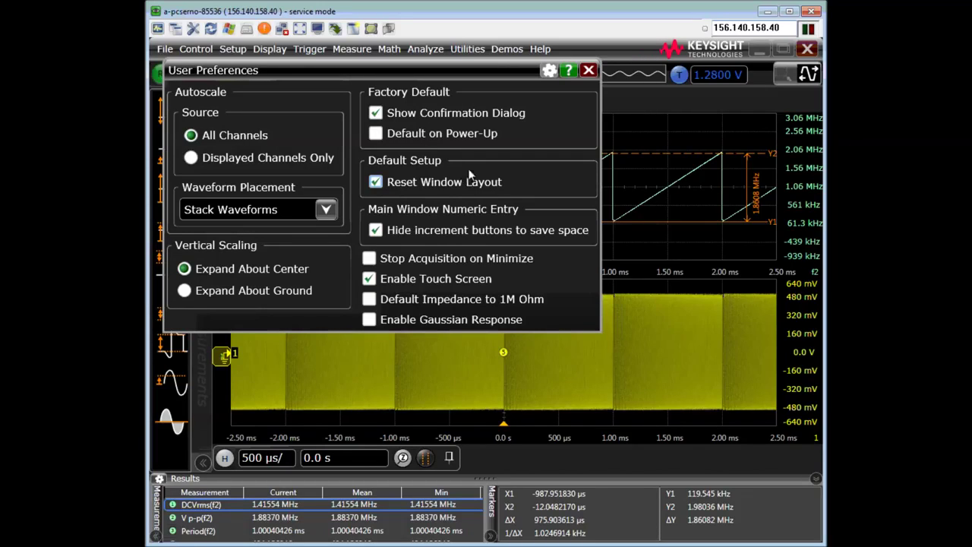
left_click(588, 70)
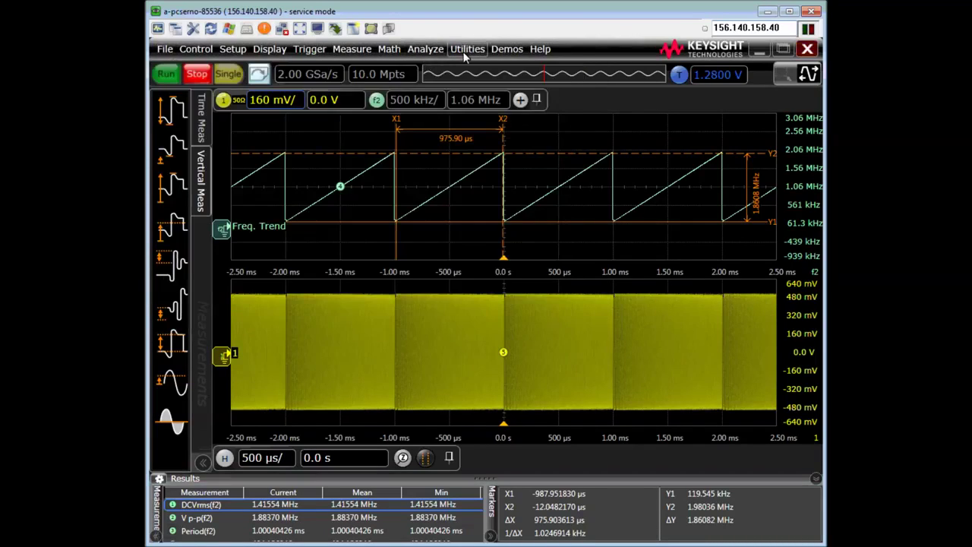
- In Front Panel Sources, map the Input 2 source to Function 2
left_click(458, 50)
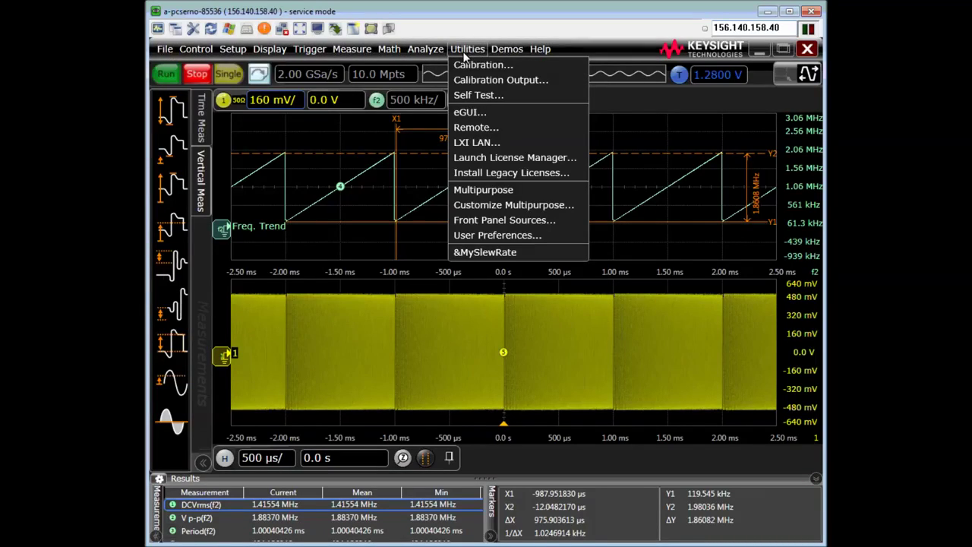
left_click(490, 221)
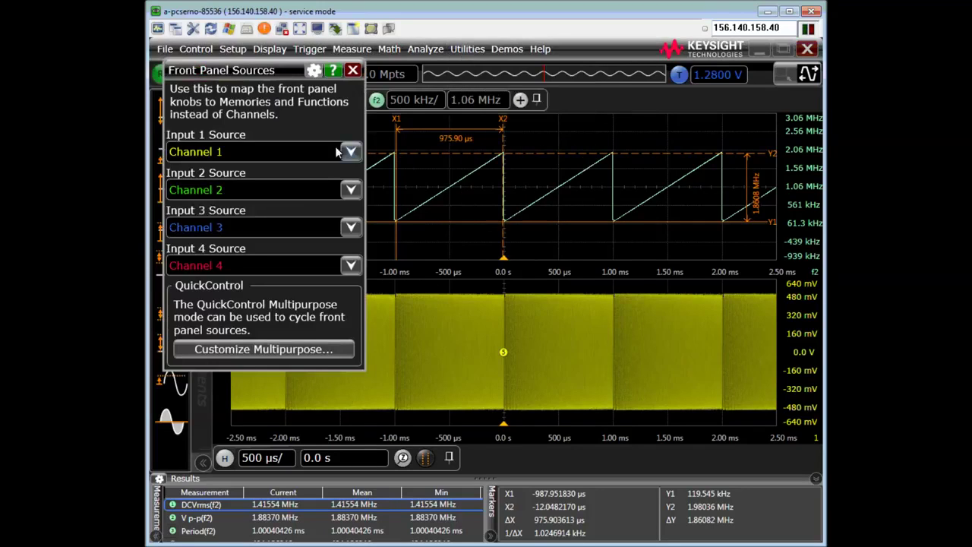
left_click(354, 190)
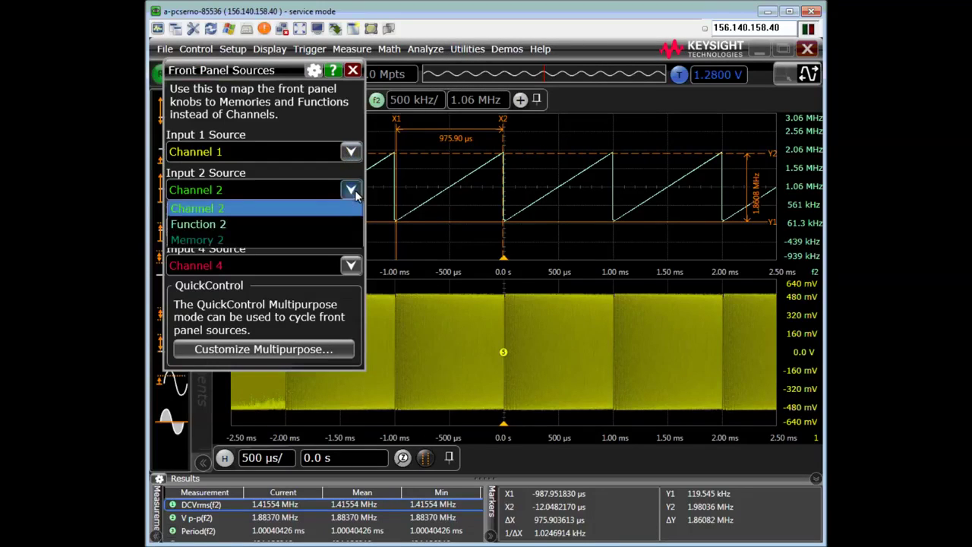
left_click(338, 224)
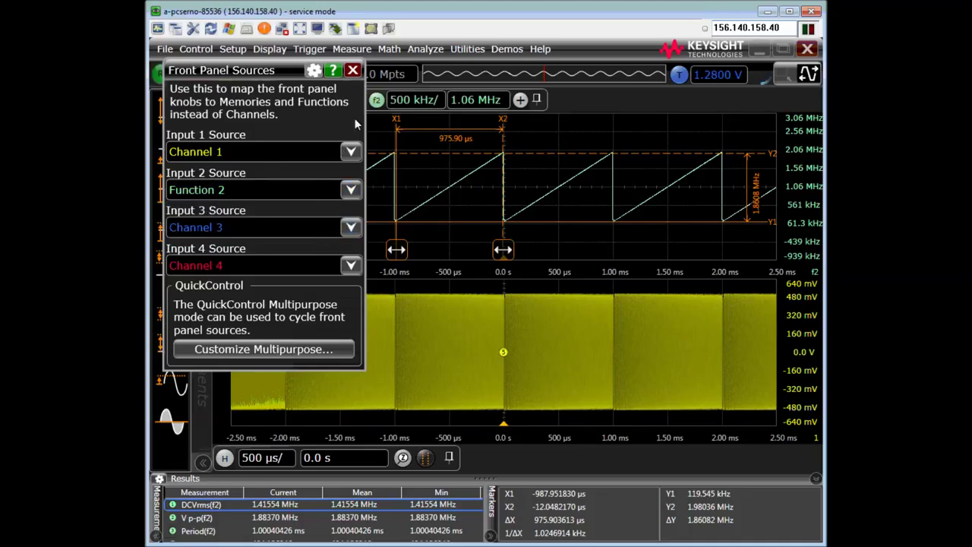
left_click(353, 70)
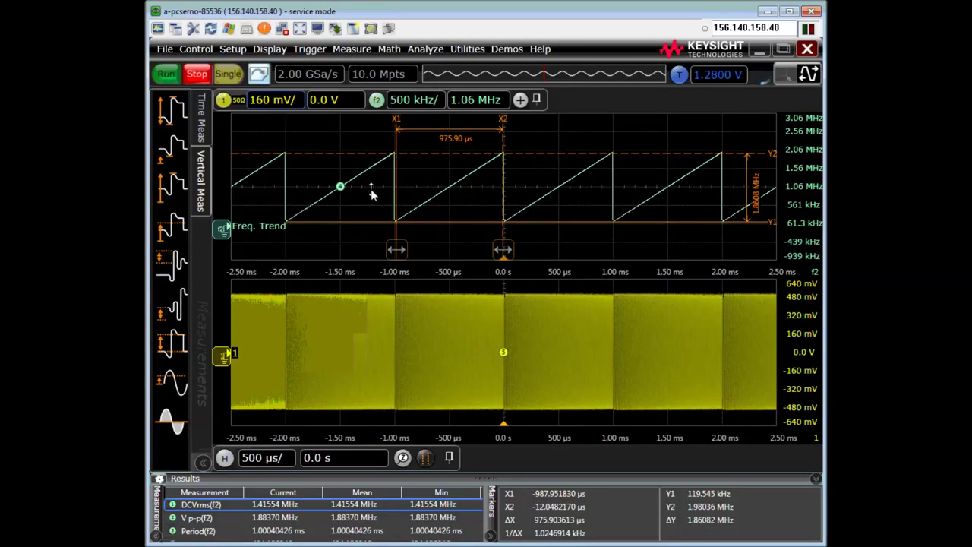
- Rescale the Function 2 Freq. Trend to 480 kHz/div with a 950 kHz offset
left_click(414, 99)
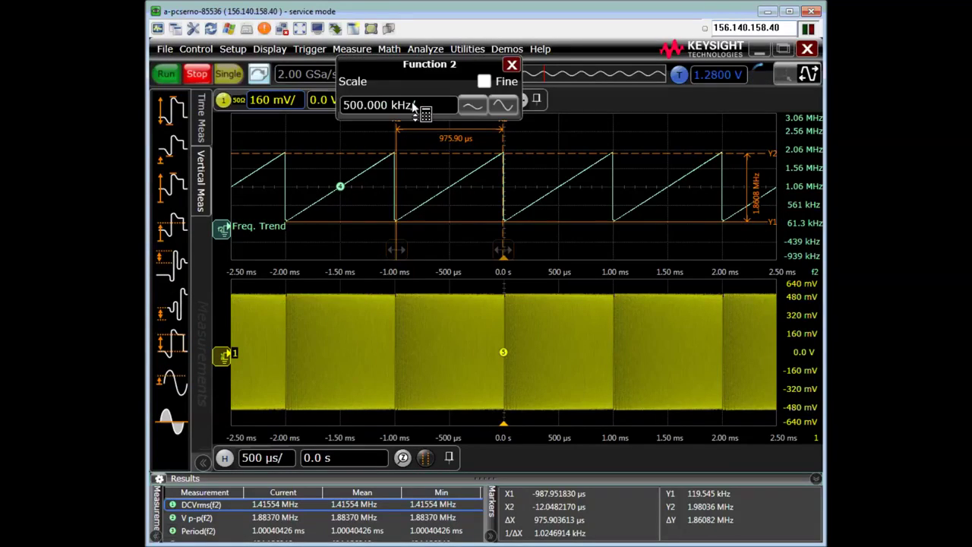
left_click(423, 230)
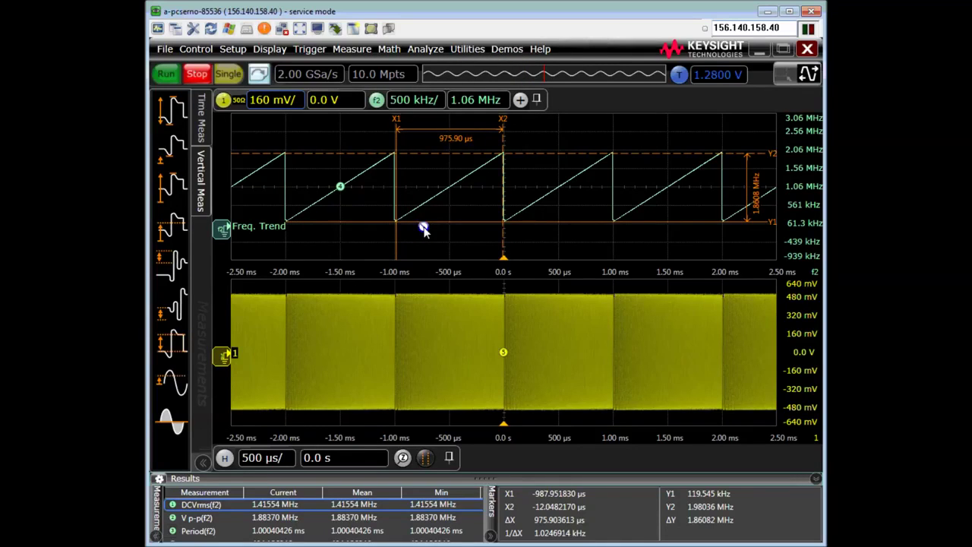
scroll(423, 230, "down", 6)
scroll(423, 230, "up", 4)
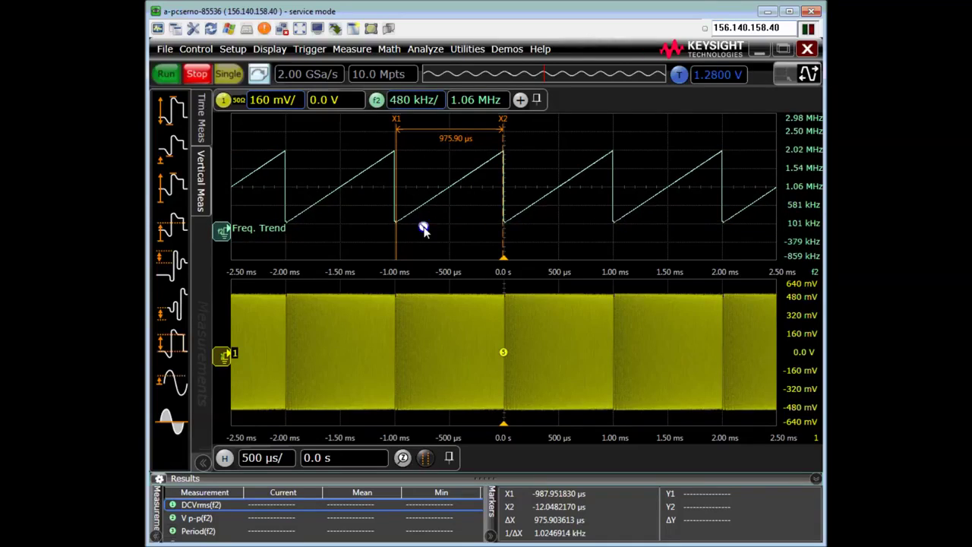
scroll(423, 230, "down", 5)
scroll(423, 230, "up", 8)
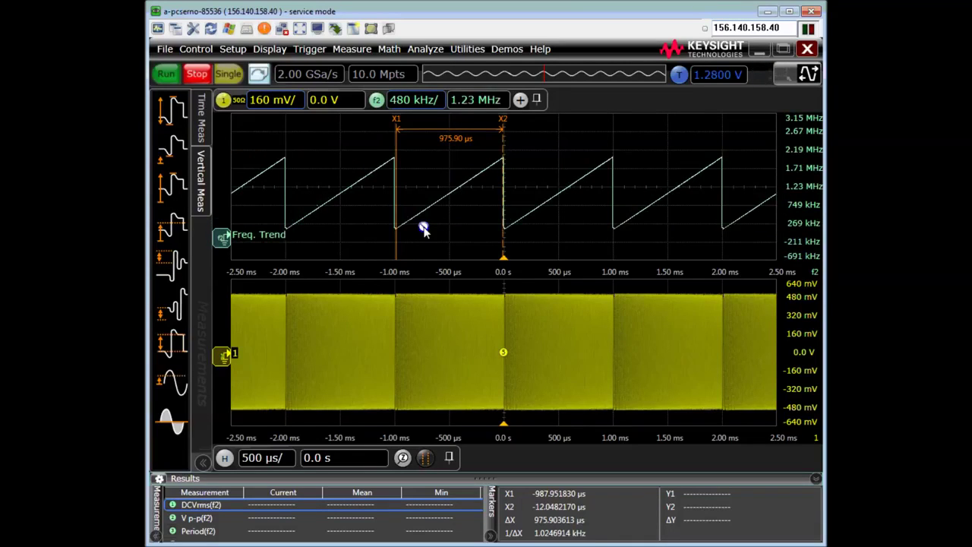
scroll(423, 230, "down", 5)
scroll(423, 230, "down", 3)
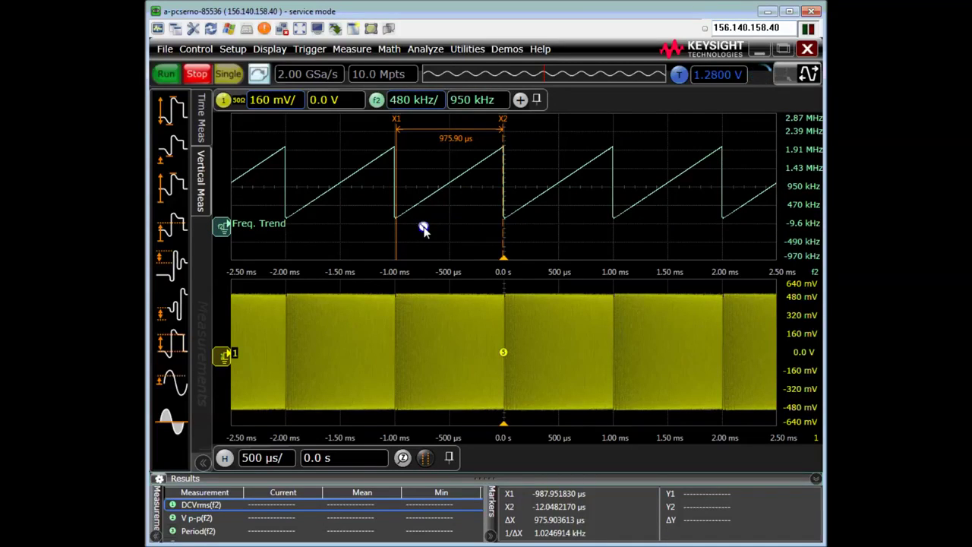